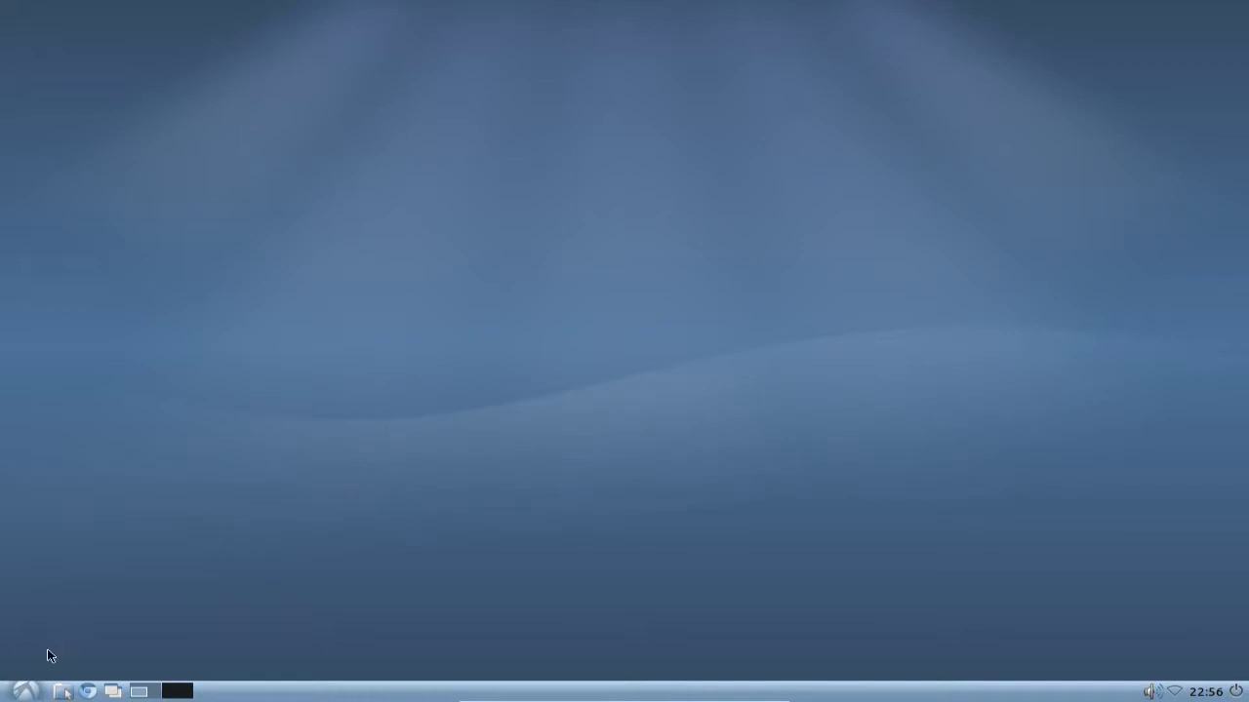
- Review the automatically started applications in Desktop Session Settings and cancel the dialog without changes
left_click(27, 691)
mouse_move(124, 623)
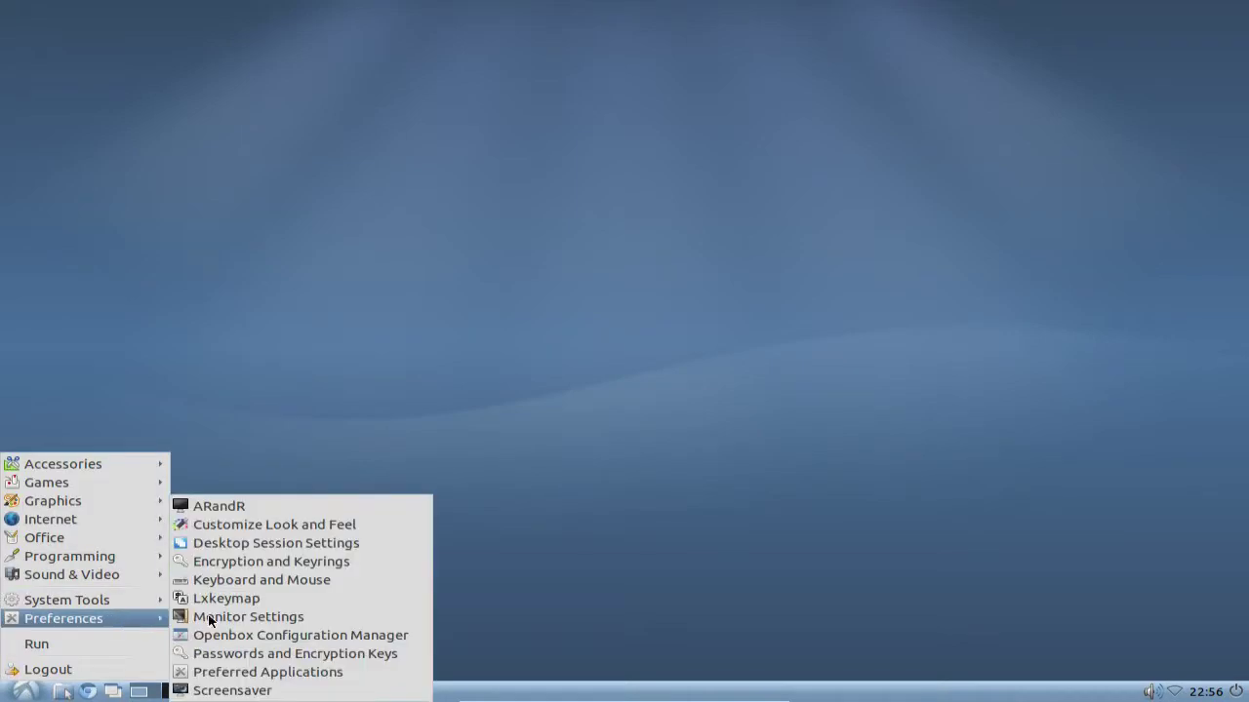
left_click(343, 543)
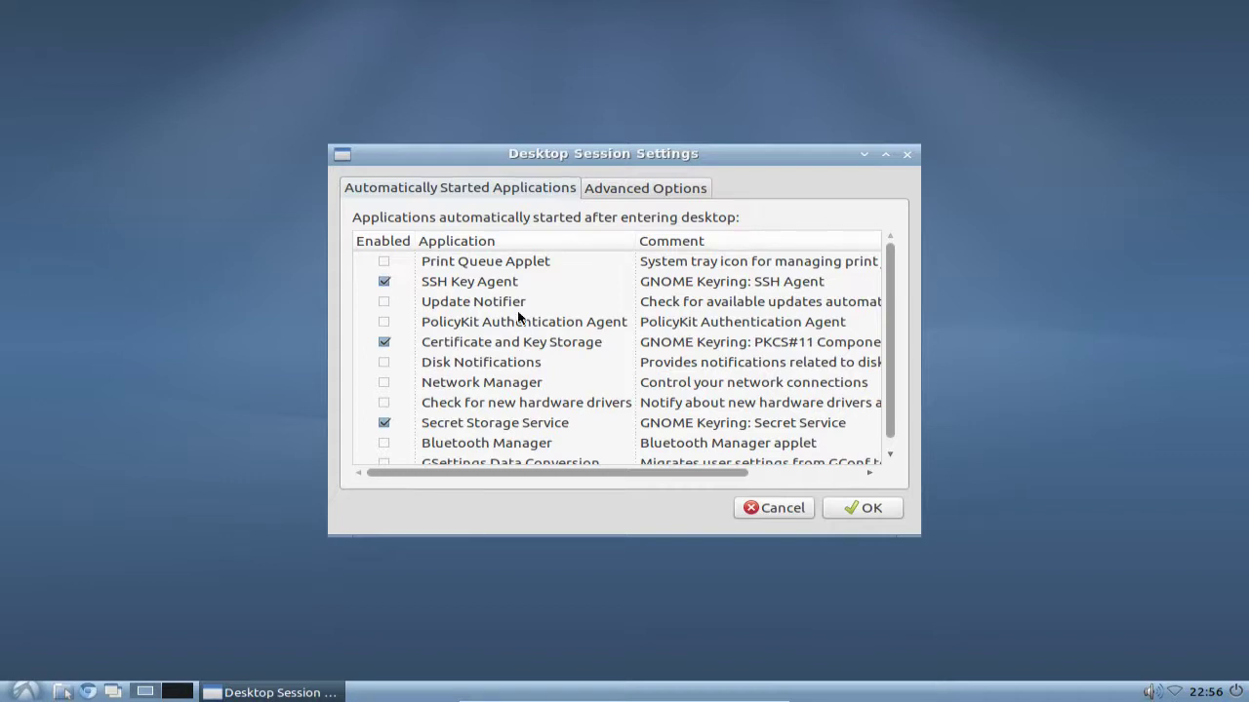
left_click_drag(889, 435, 892, 449)
scroll(637, 402, "down", 1)
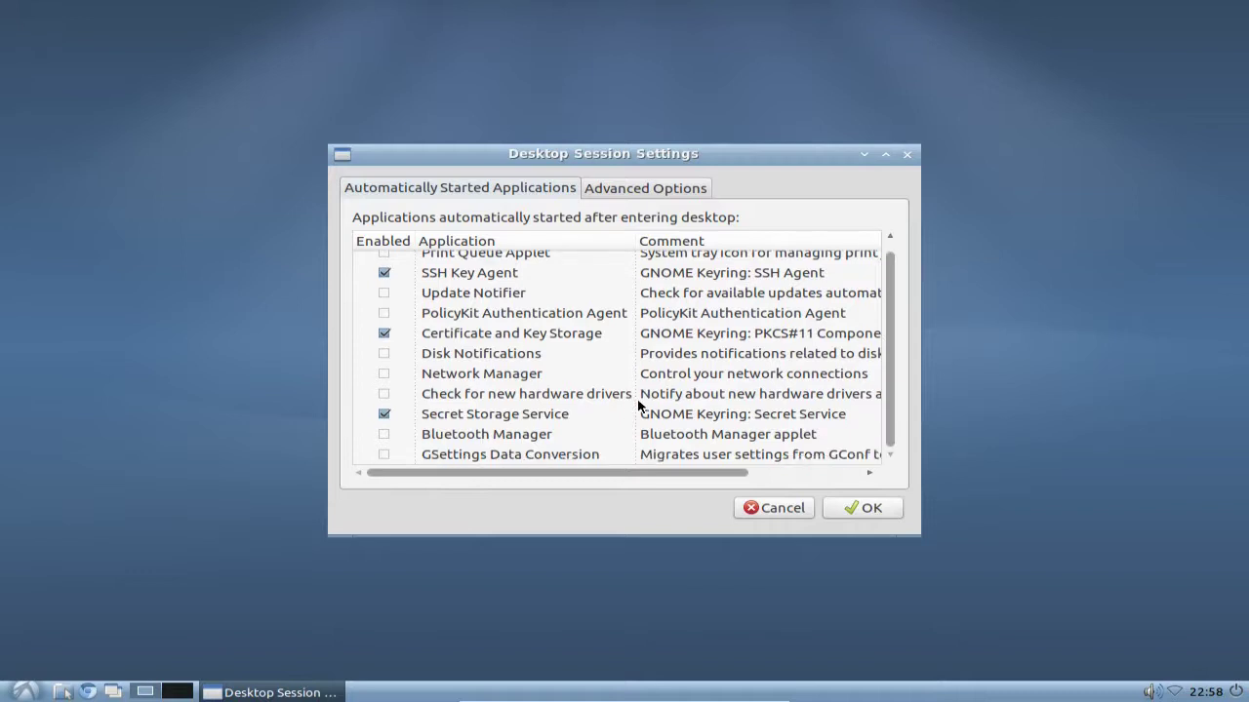
left_click(751, 514)
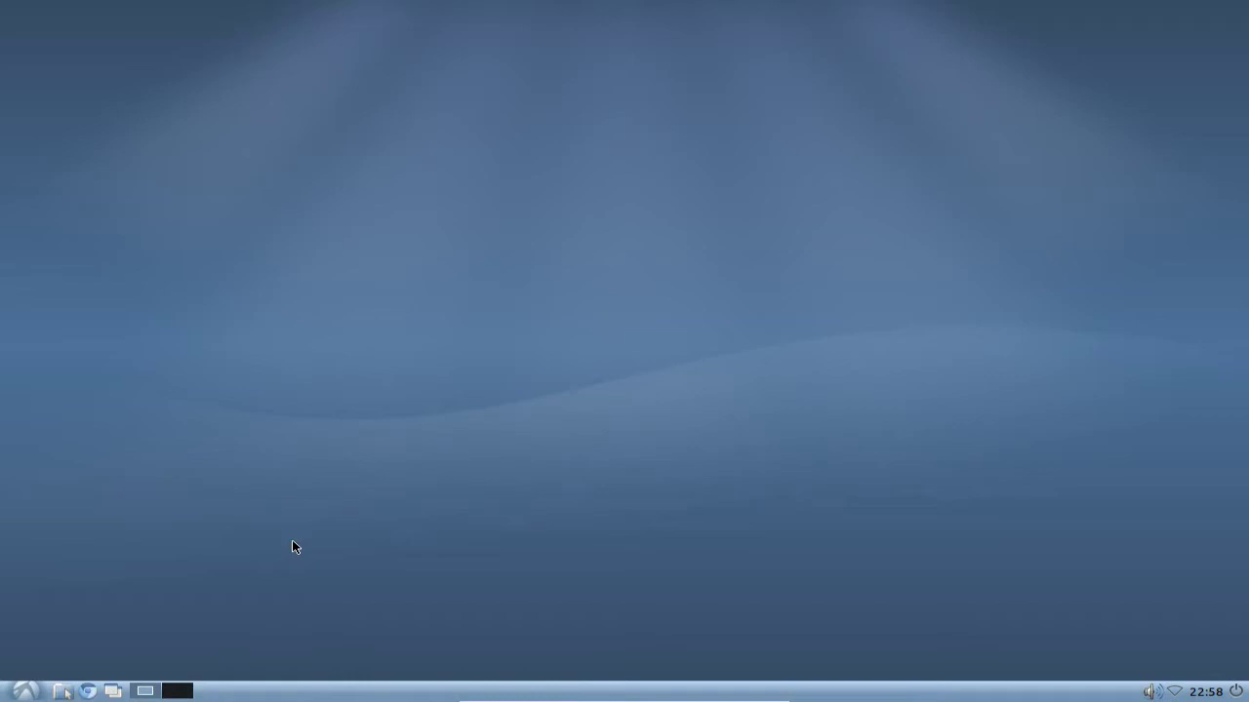
- Browse to the system-wide autostart folder /etc/xdg/autostart in the file manager
left_click(62, 691)
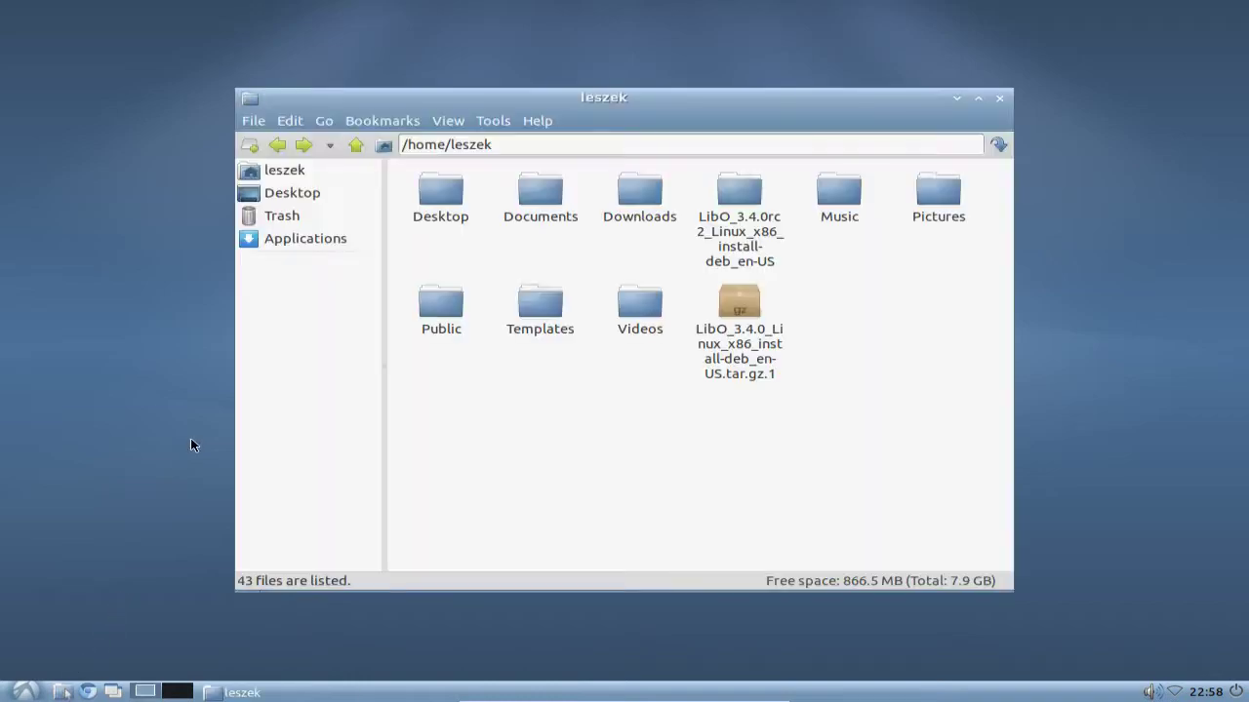
left_click(515, 143)
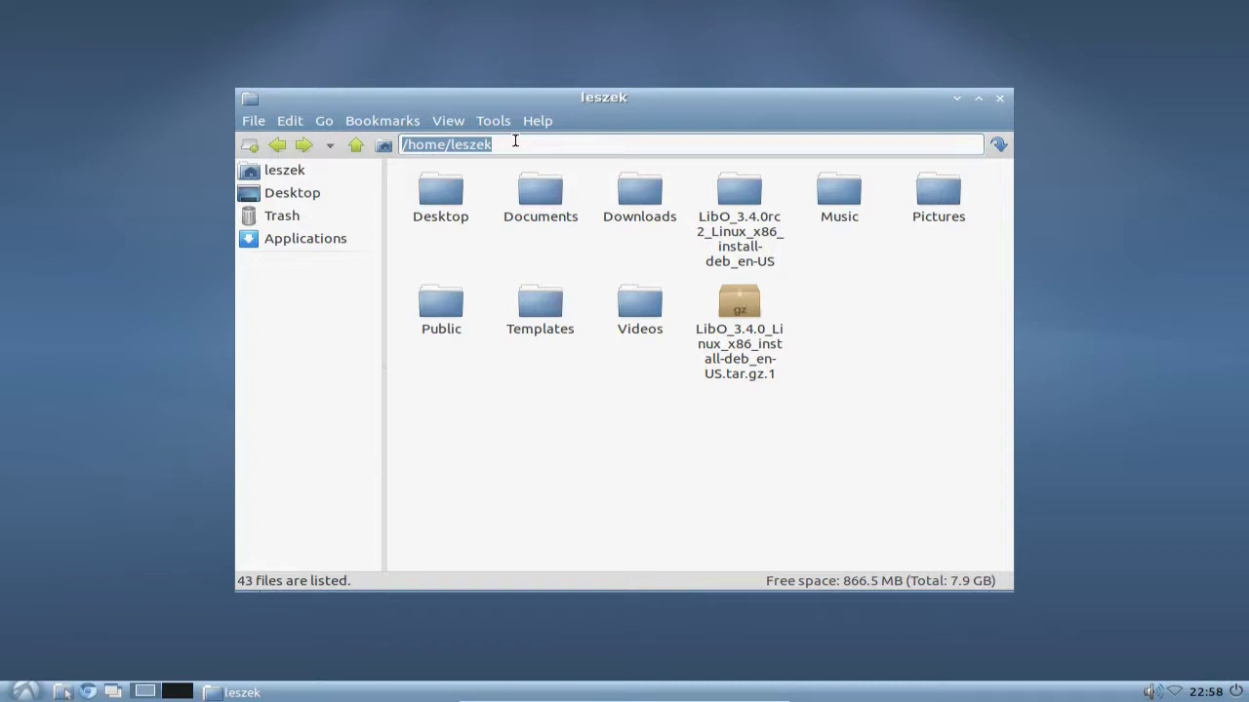
type("/etc")
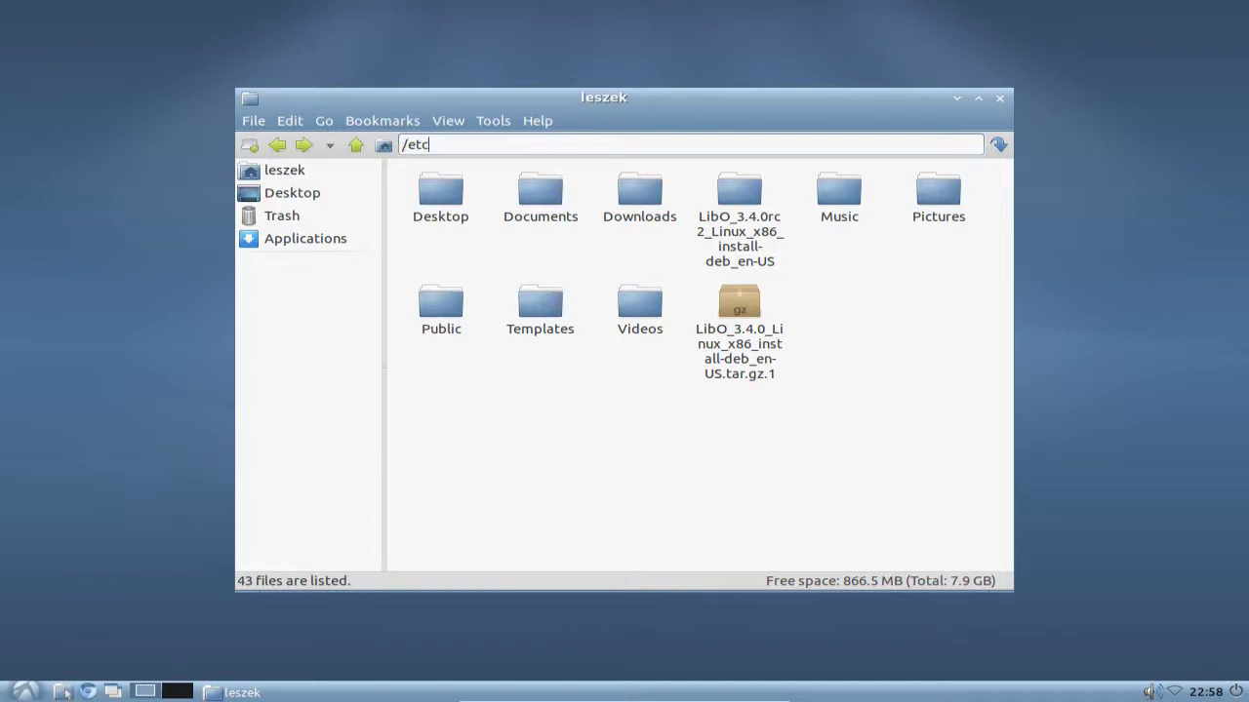
type("/xdg")
key("Return")
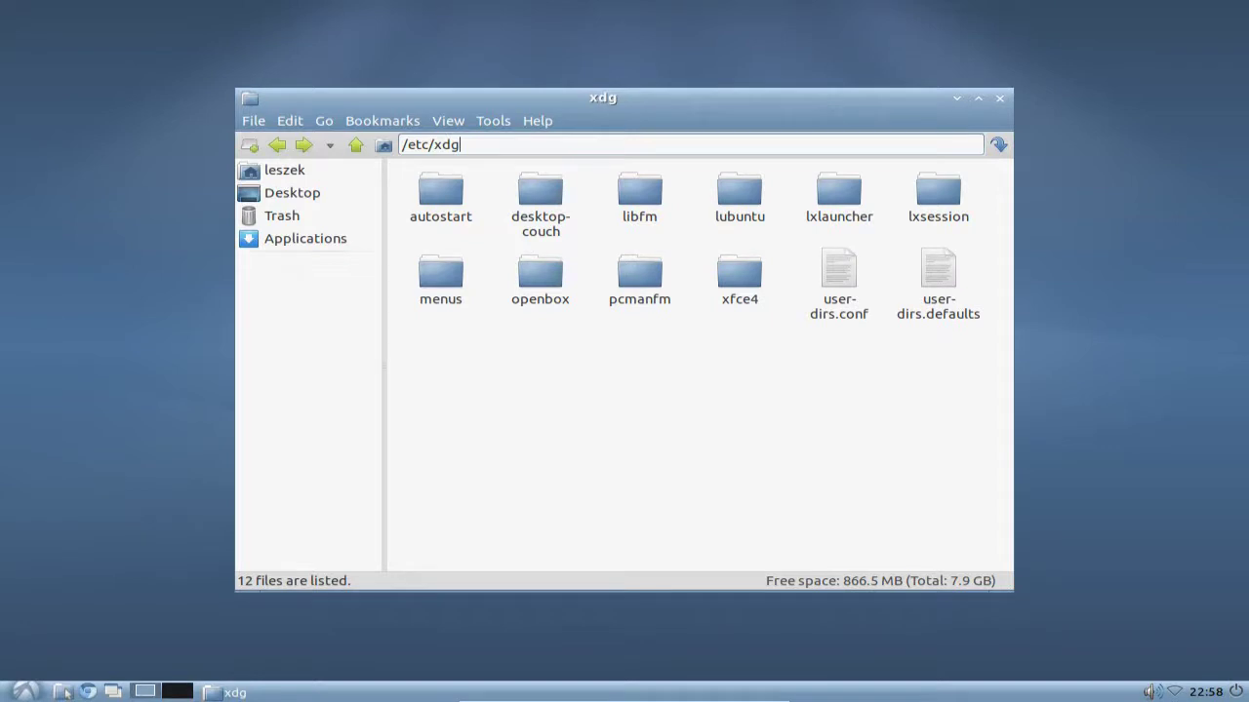
double_click(435, 195)
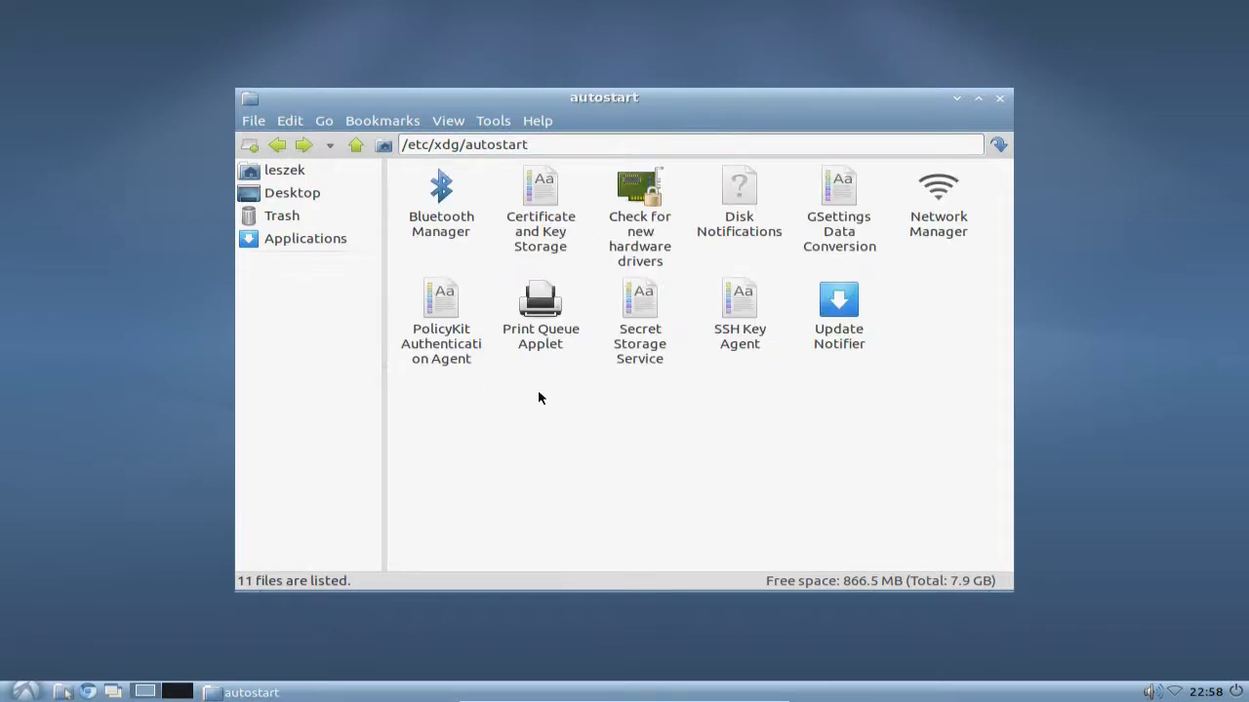
- Go to the home folder's hidden .config directory and open its autostart subfolder
left_click(326, 174)
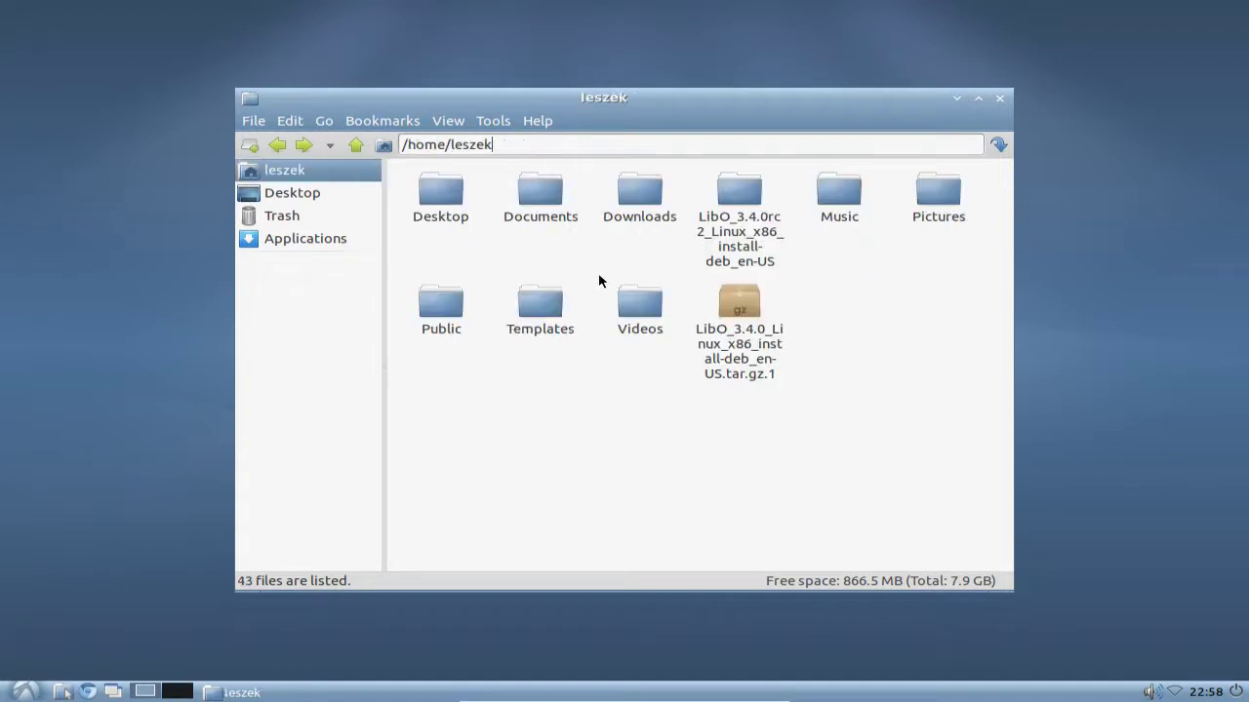
type("/.config")
key("Return")
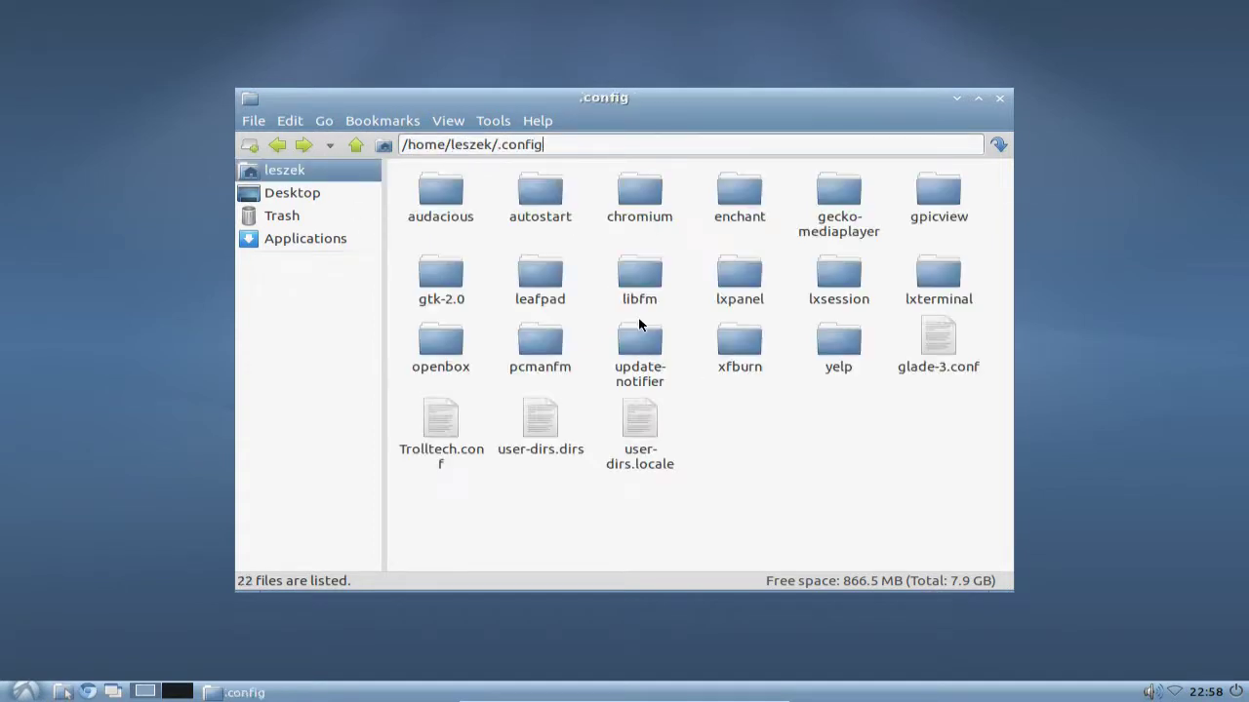
double_click(543, 202)
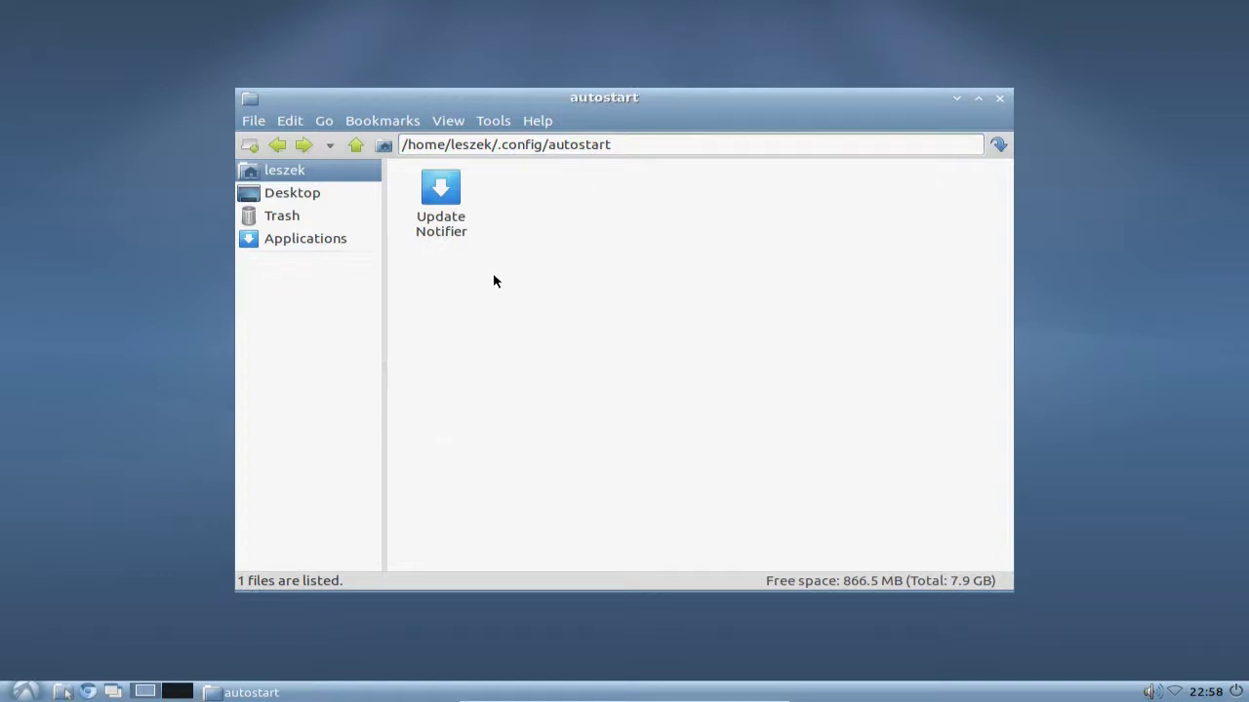
- Open the Update Notifier launcher in Leafpad, examine its NotShowIn line and close the file
left_click_drag(485, 274, 394, 162)
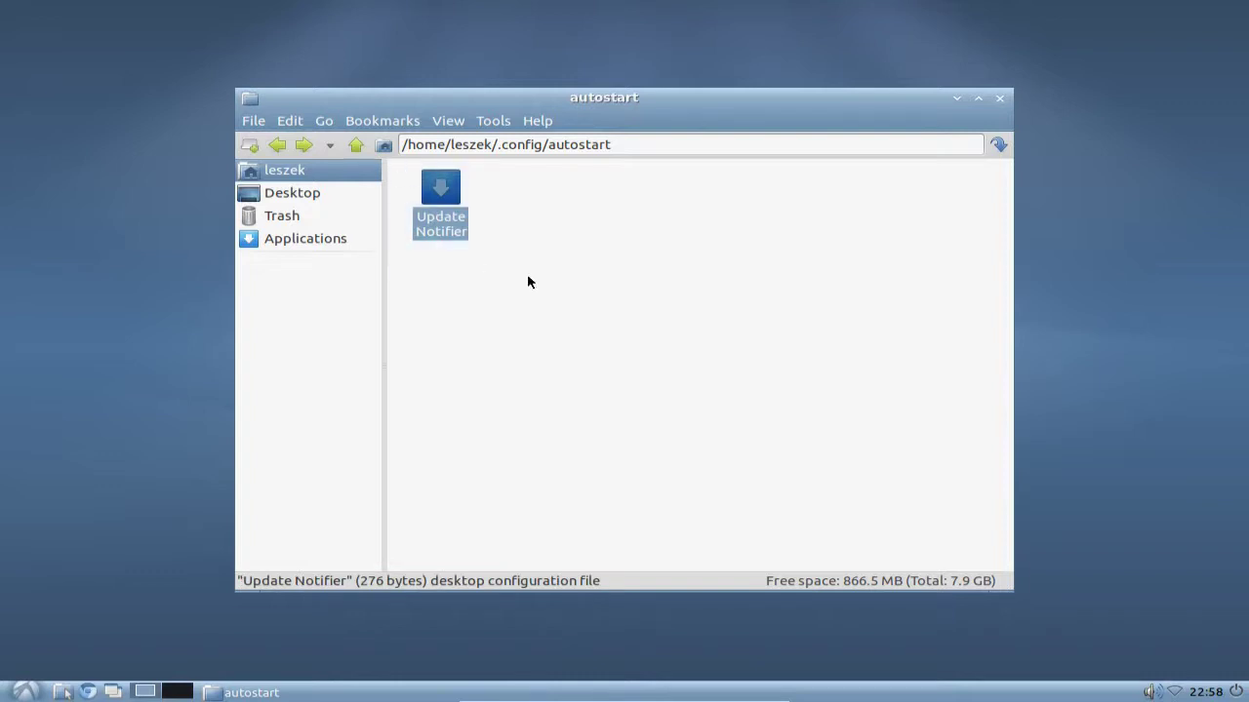
right_click(437, 230)
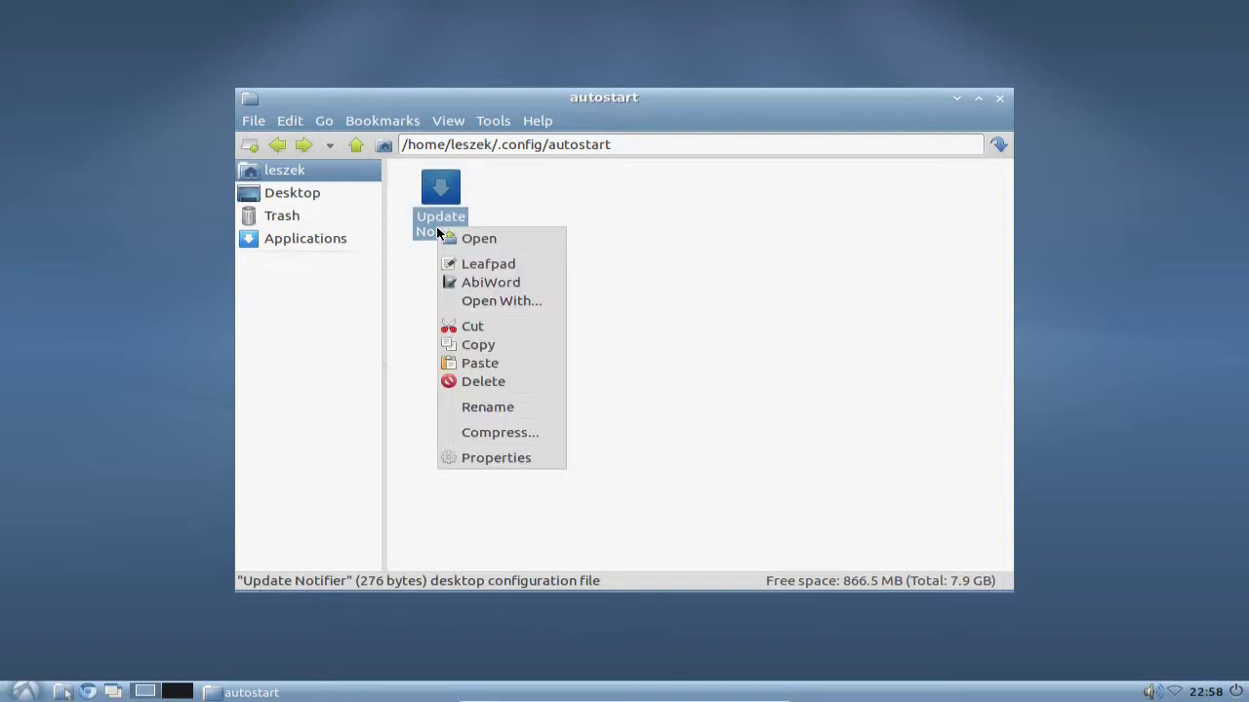
left_click(477, 273)
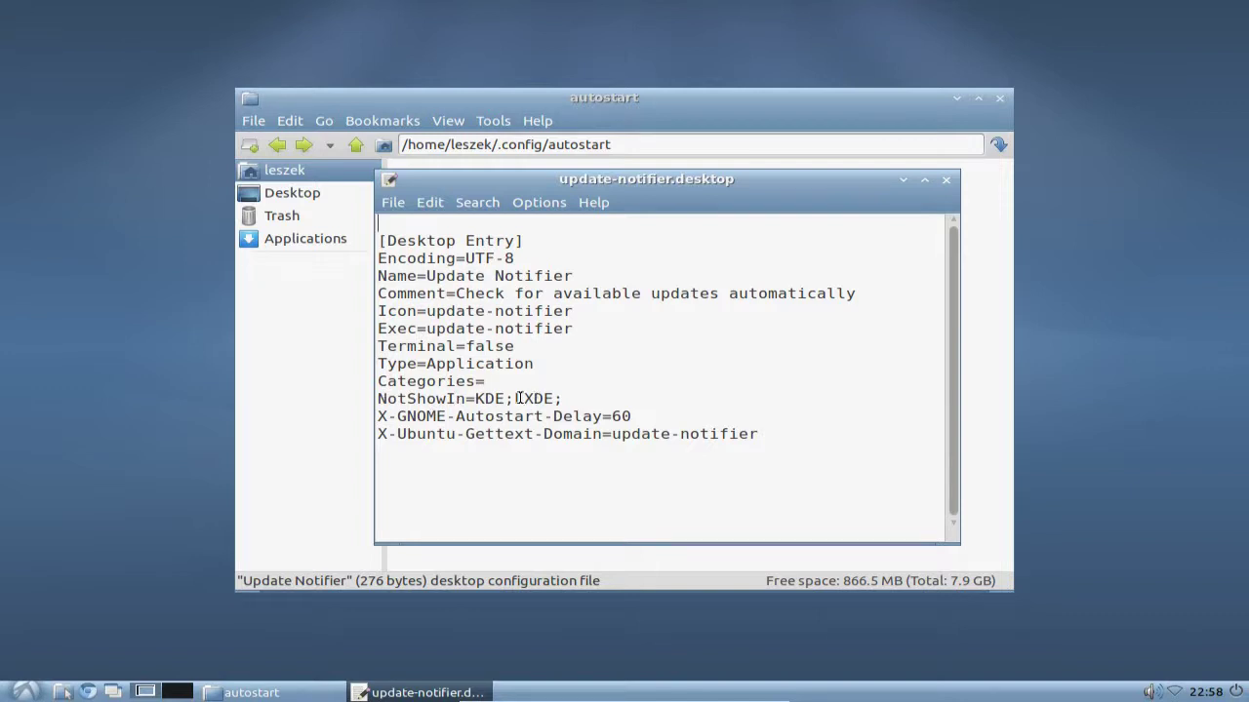
left_click_drag(562, 398, 346, 396)
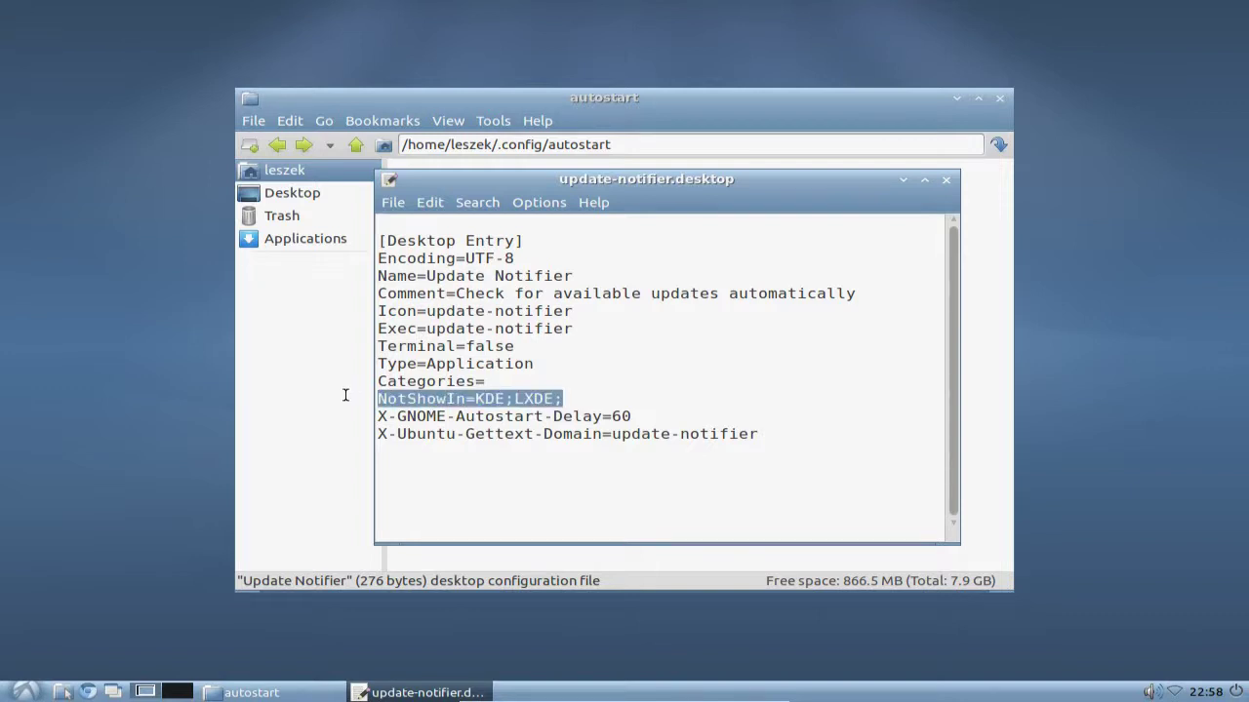
left_click(947, 179)
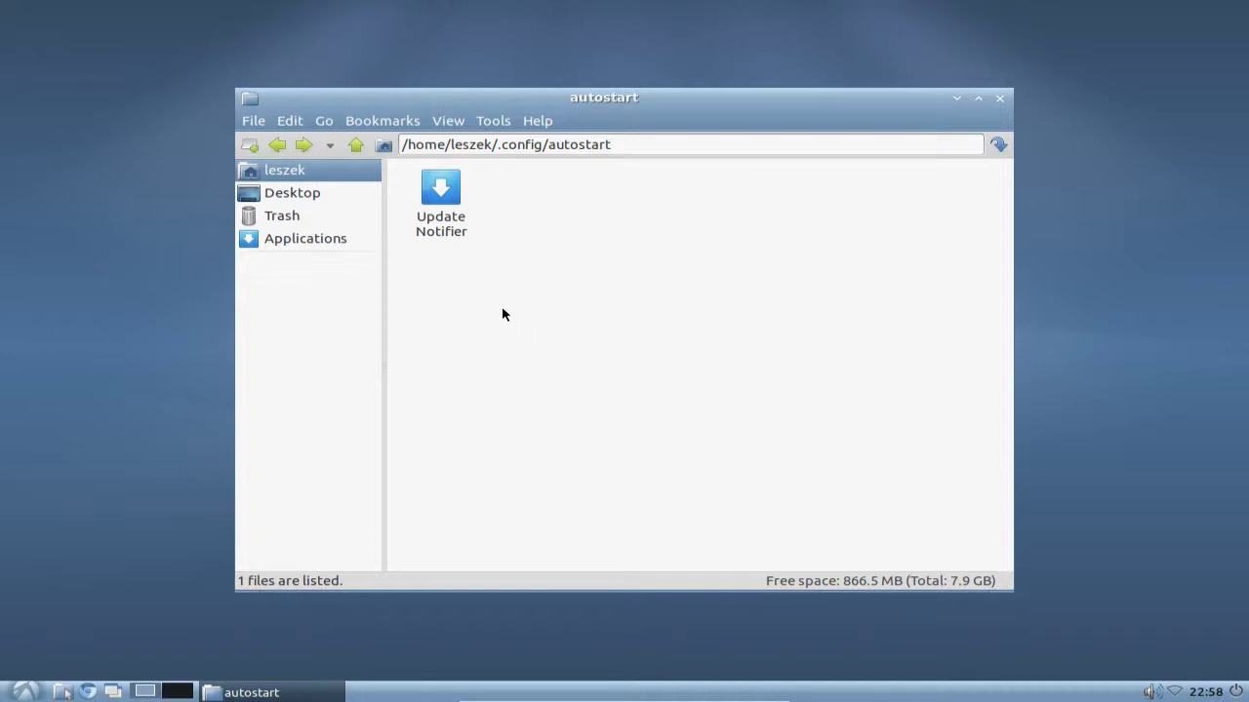
- Move the autostart window aside and open /usr/share/applications in a second file manager window
left_click_drag(481, 285, 394, 158)
left_click(635, 241)
left_click_drag(588, 111, 636, 117)
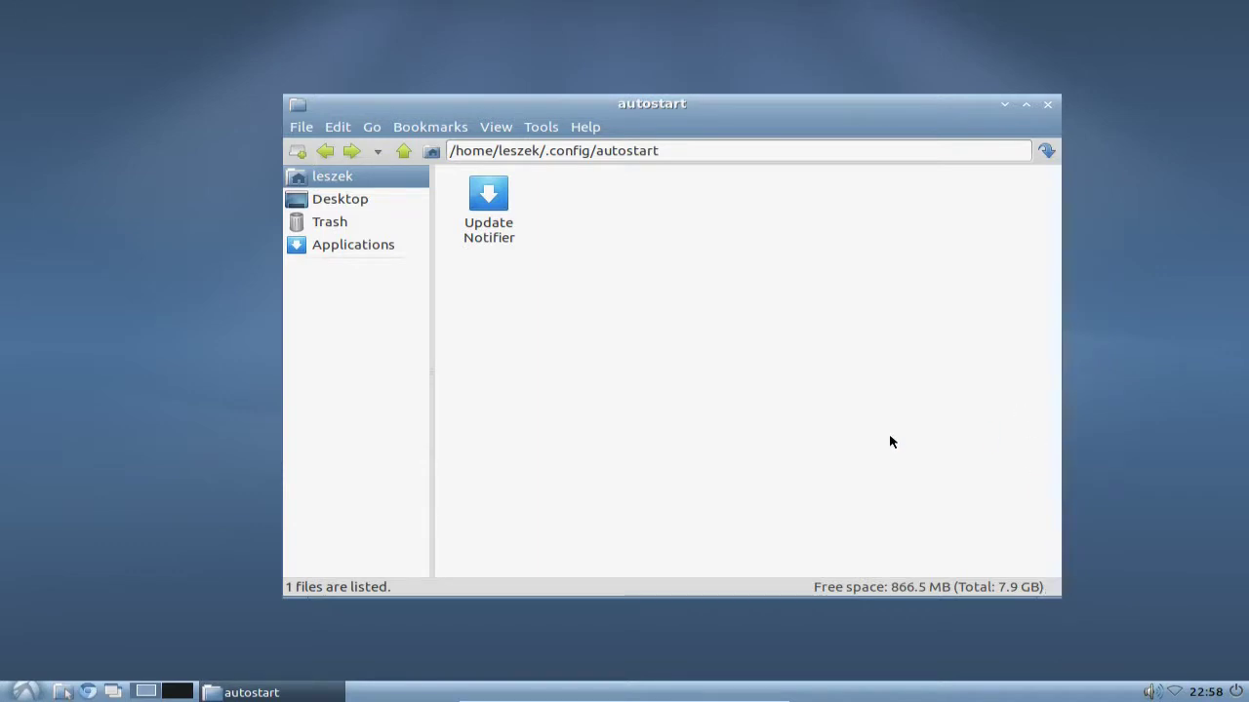
left_click_drag(707, 104, 829, 111)
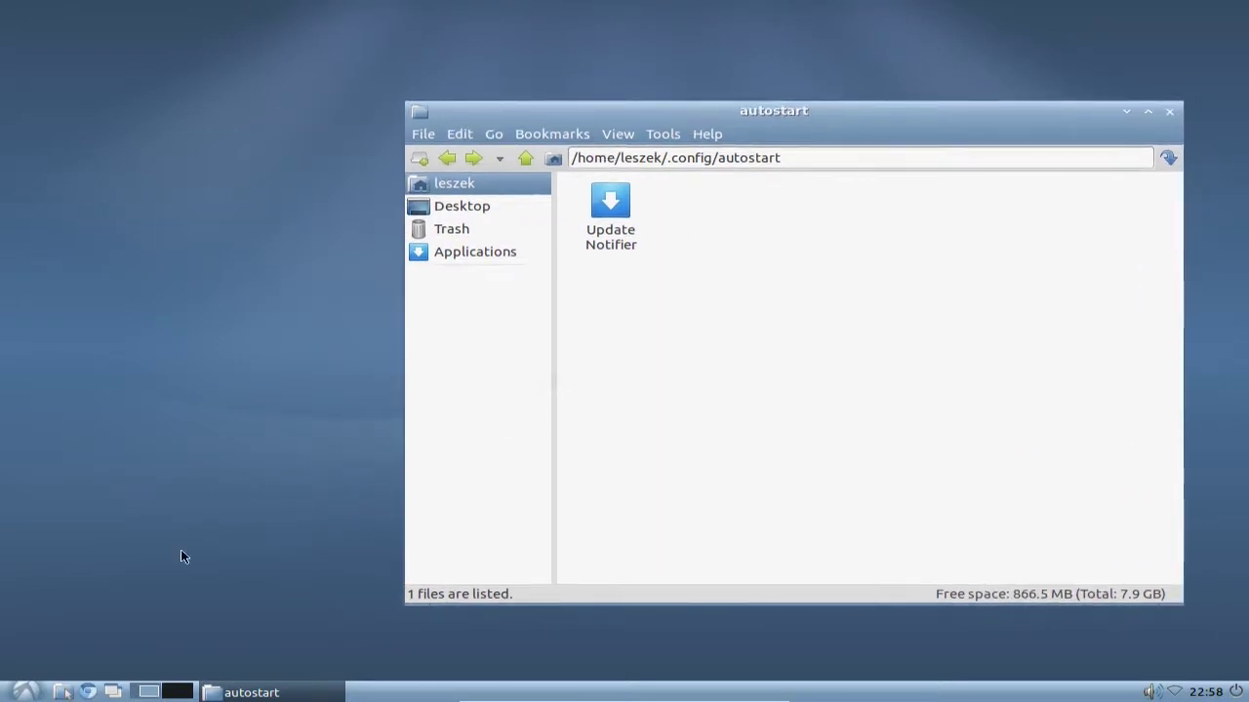
left_click(61, 692)
left_click_drag(449, 73, 383, 154)
left_click(310, 188)
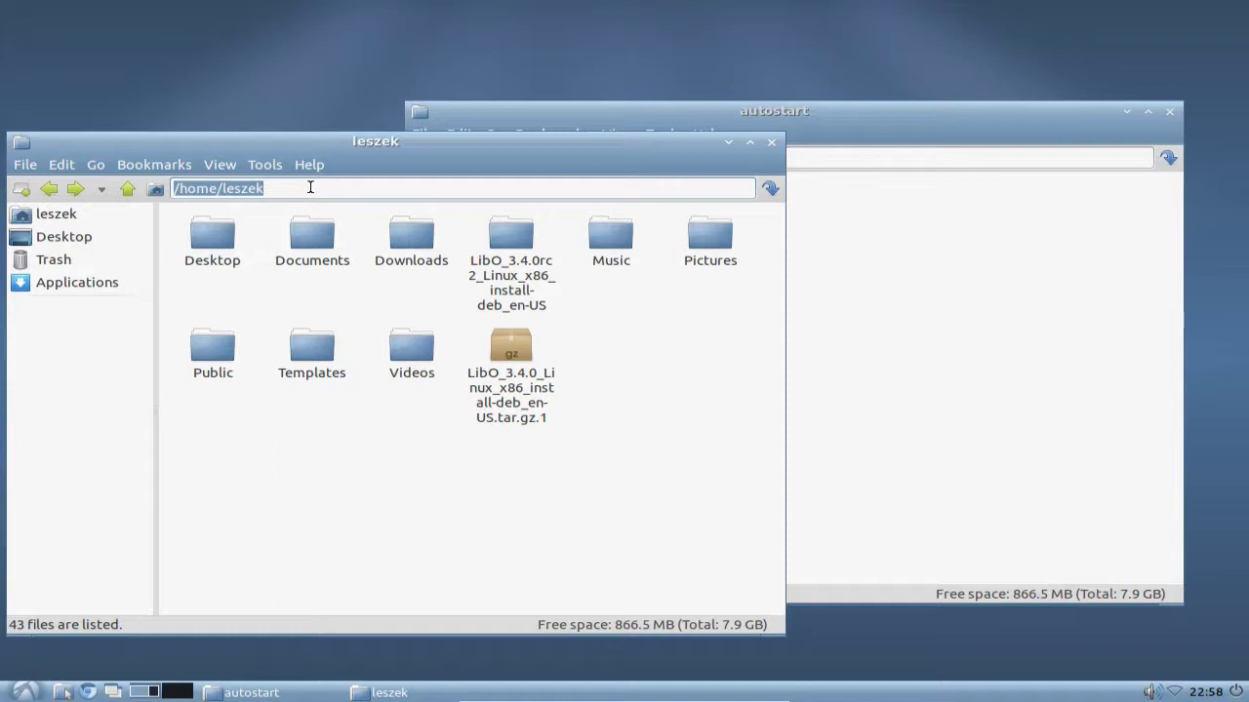
type("/usr")
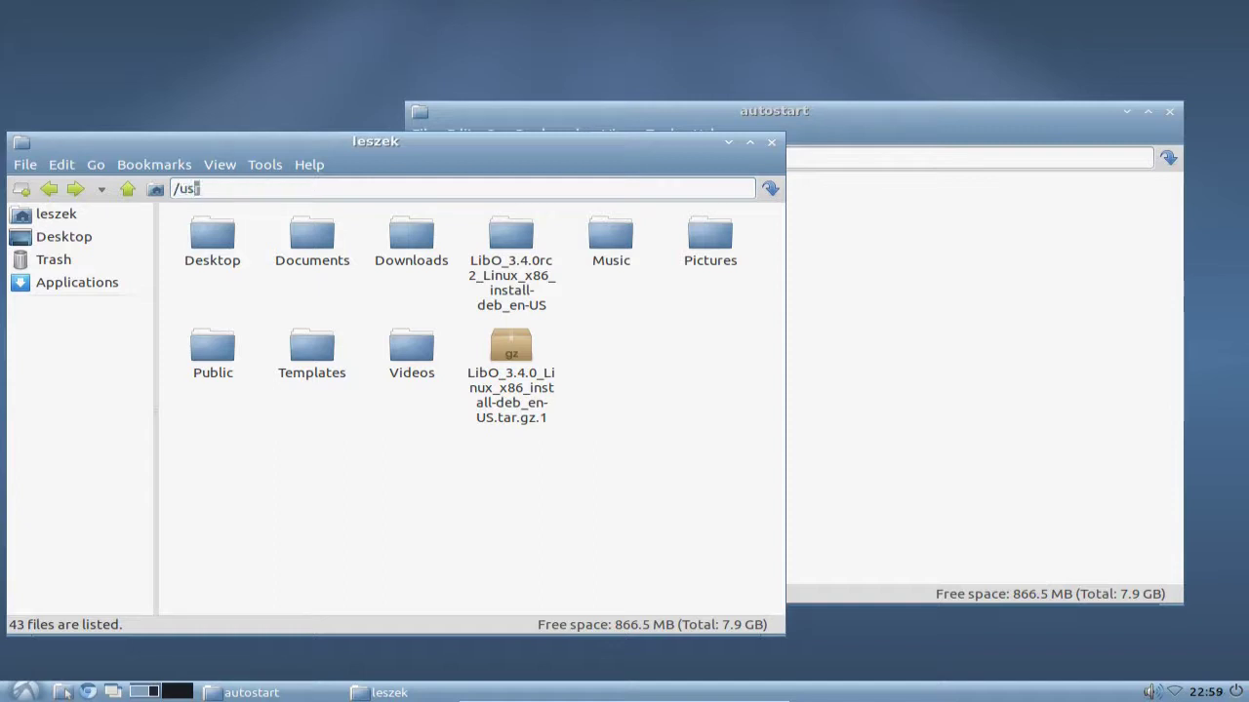
type("/share/app")
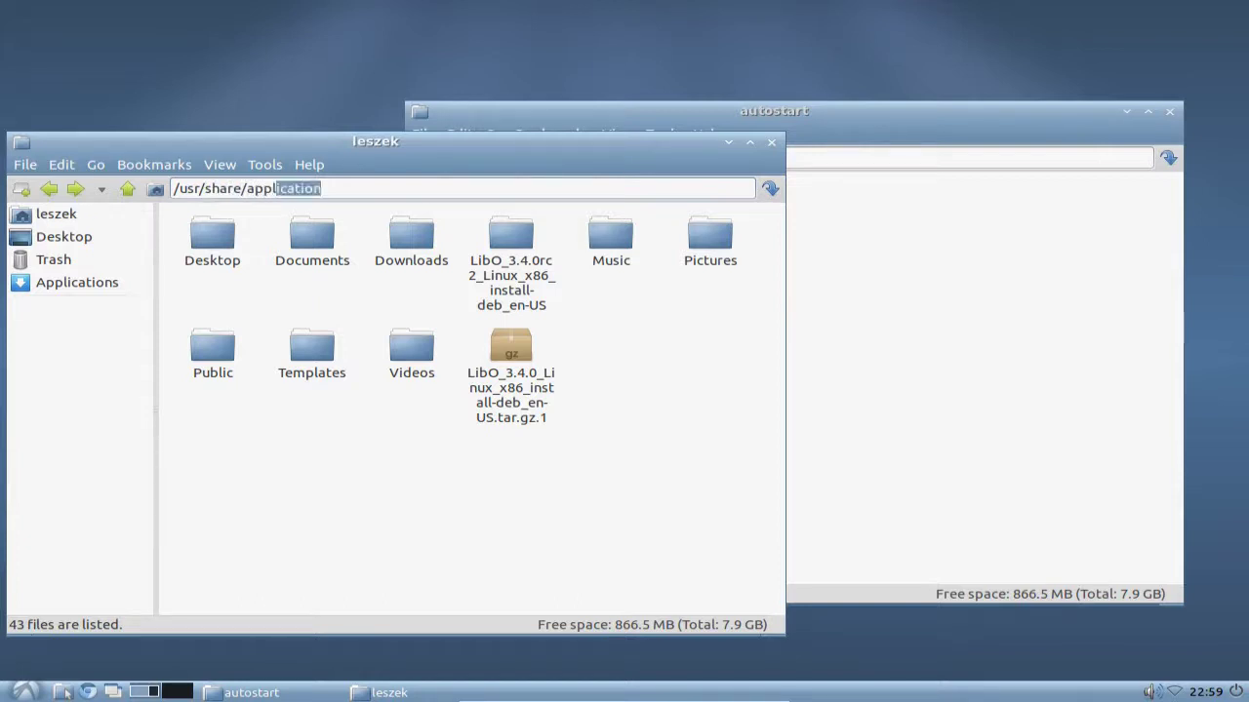
type("lications")
key("Return")
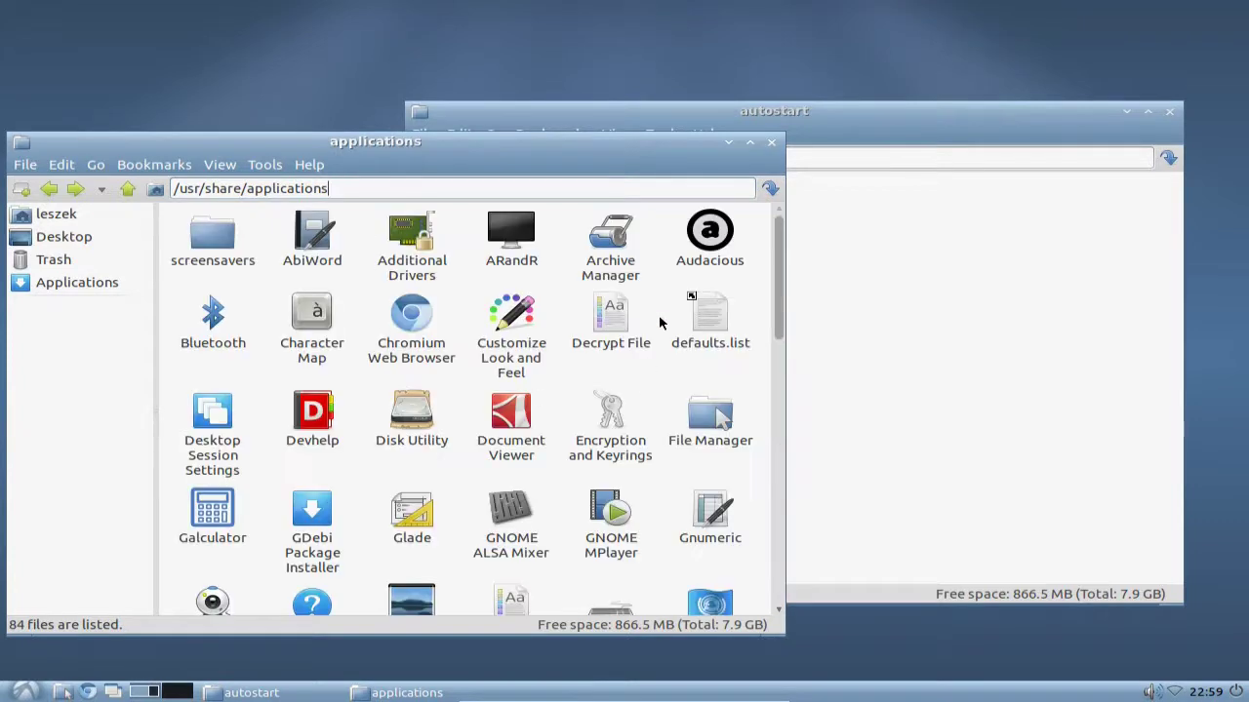
- Copy the Audacious launcher from /usr/share/applications into the personal .config/autostart folder
right_click(711, 235)
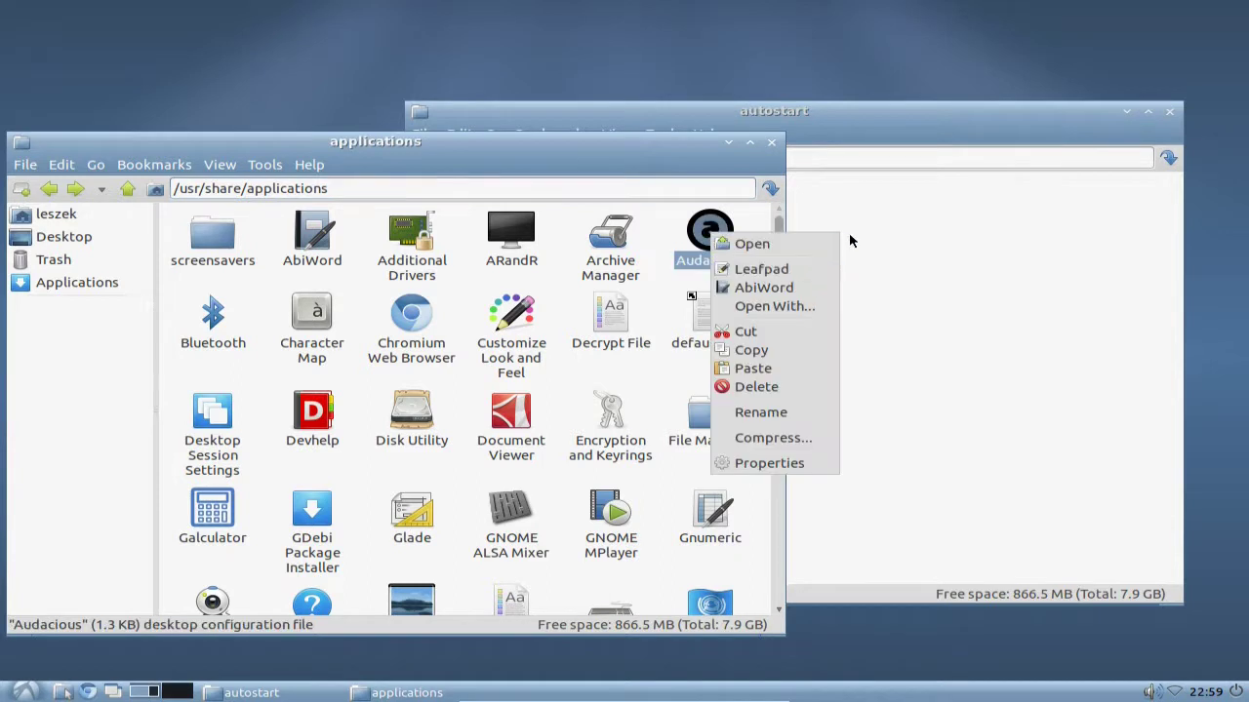
left_click(782, 351)
left_click(828, 312)
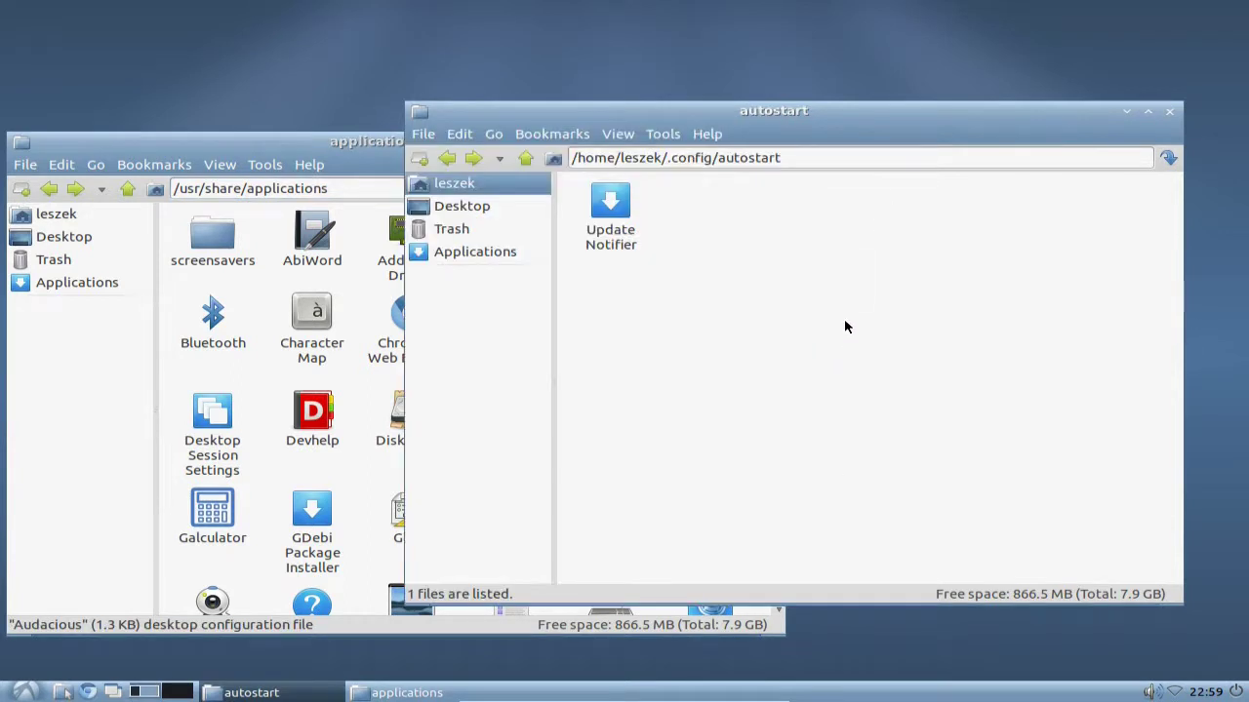
right_click(790, 281)
left_click(818, 319)
- Close both file manager windows and log out of the desktop session
left_click(283, 143)
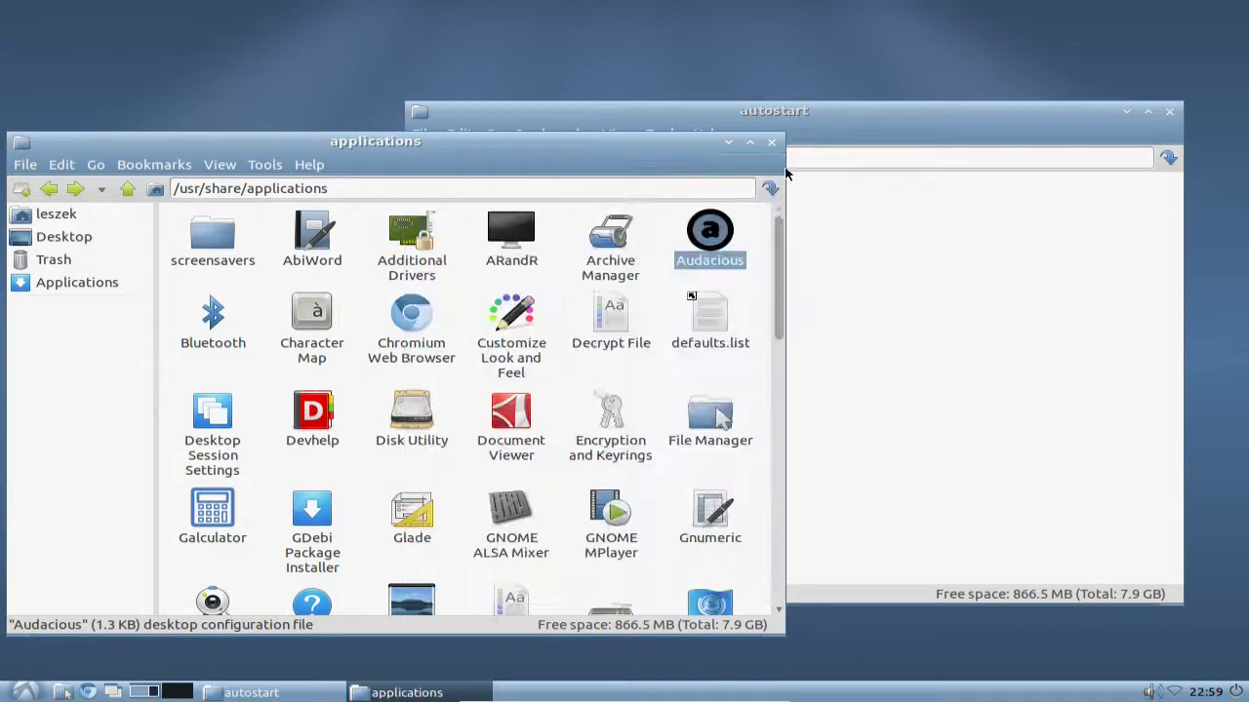
left_click(771, 141)
left_click_drag(781, 111, 685, 120)
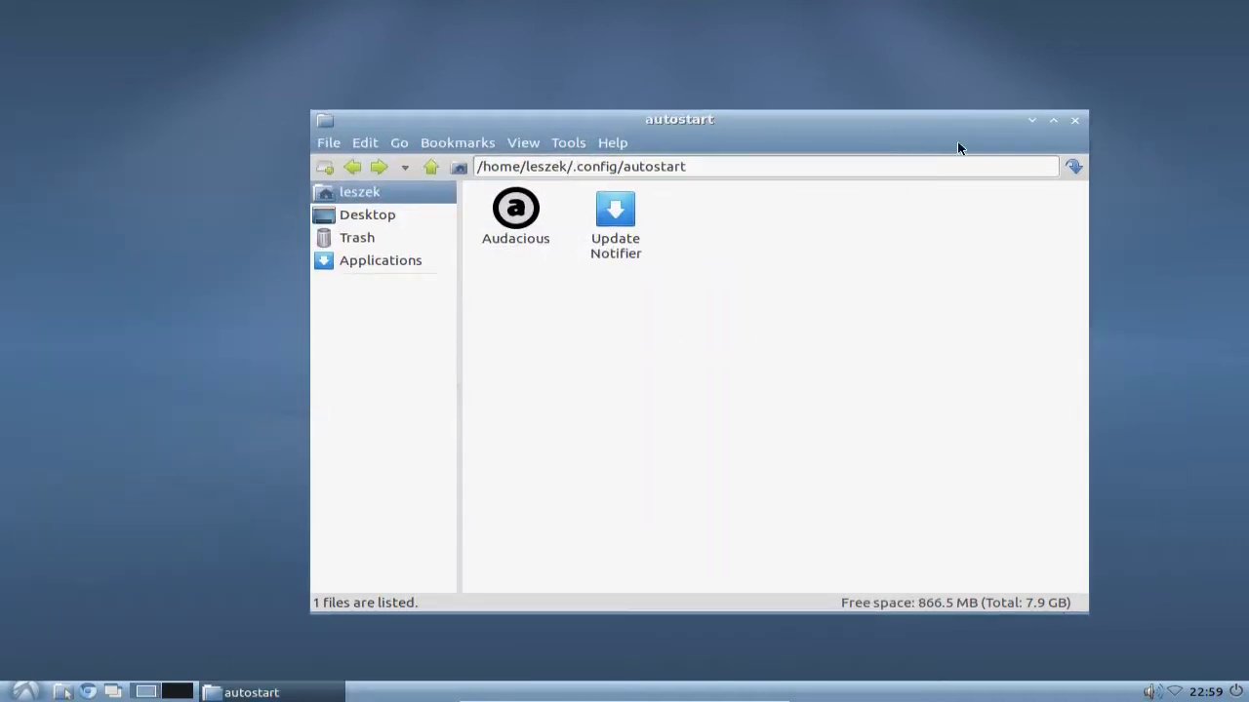
left_click(1075, 120)
left_click(25, 692)
left_click(101, 671)
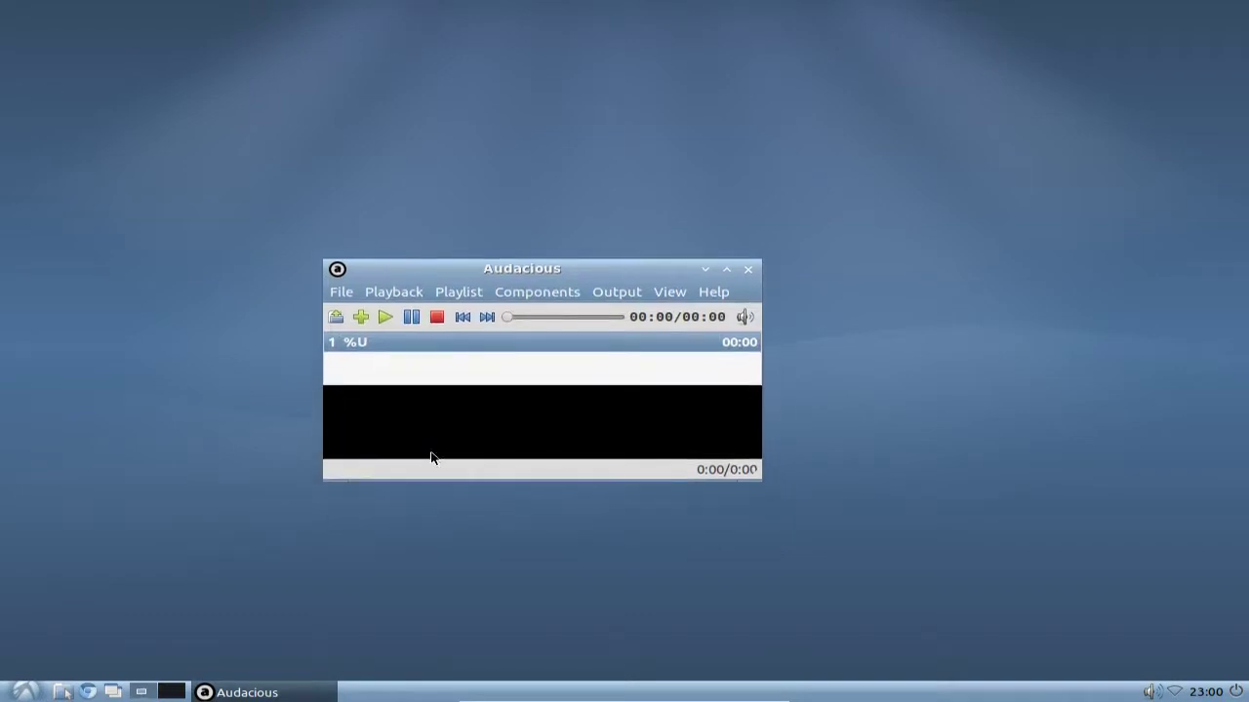
- Try to play the %U entry in Audacious, and remove it from the playlist before closing the player
double_click(357, 346)
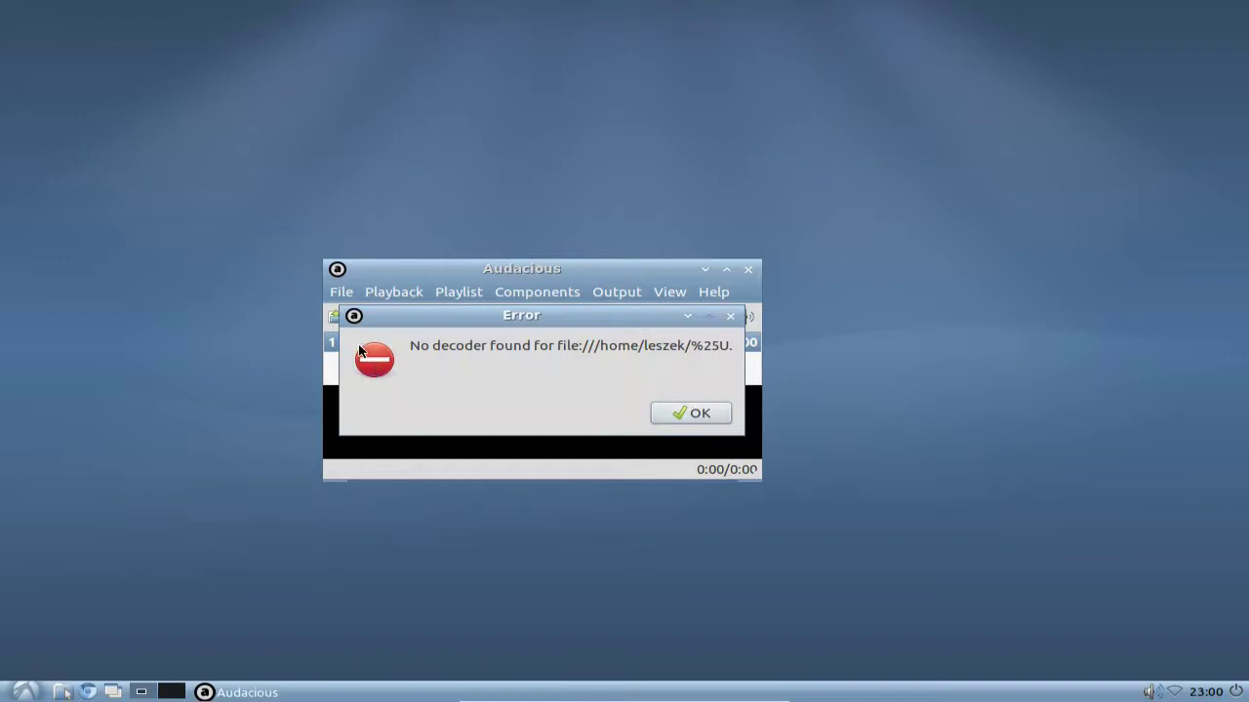
left_click(689, 413)
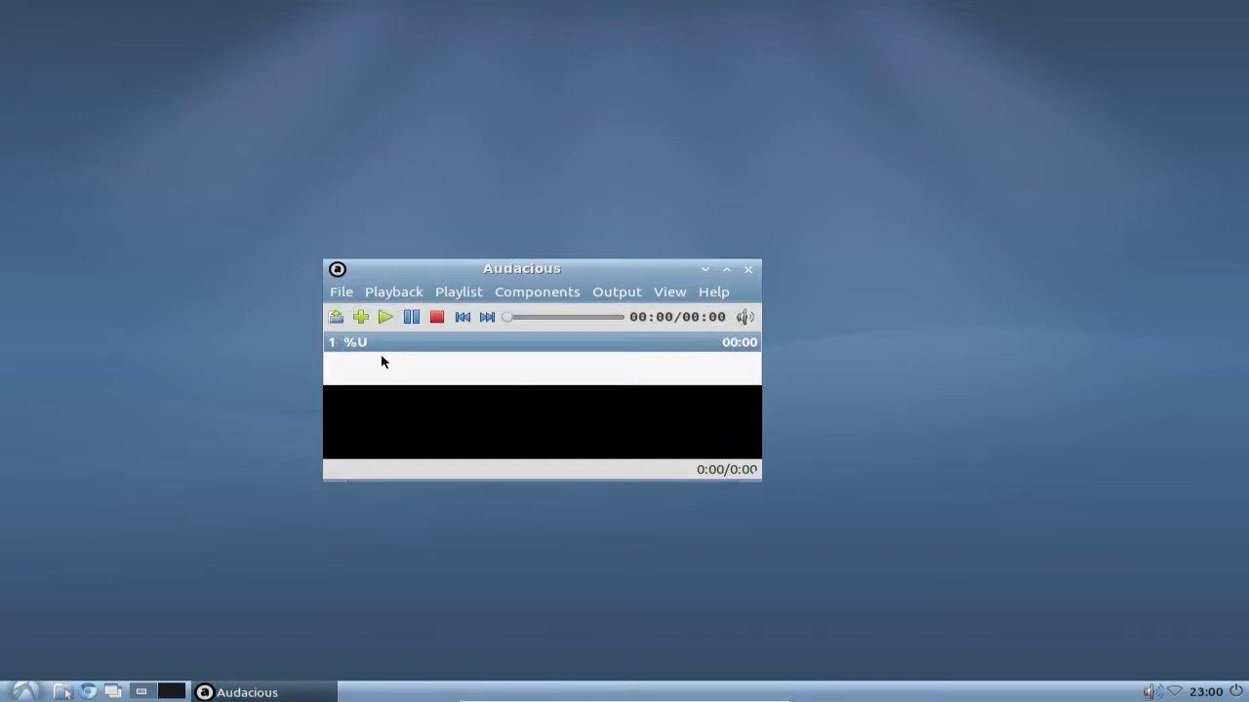
key("Delete")
left_click_drag(486, 269, 434, 266)
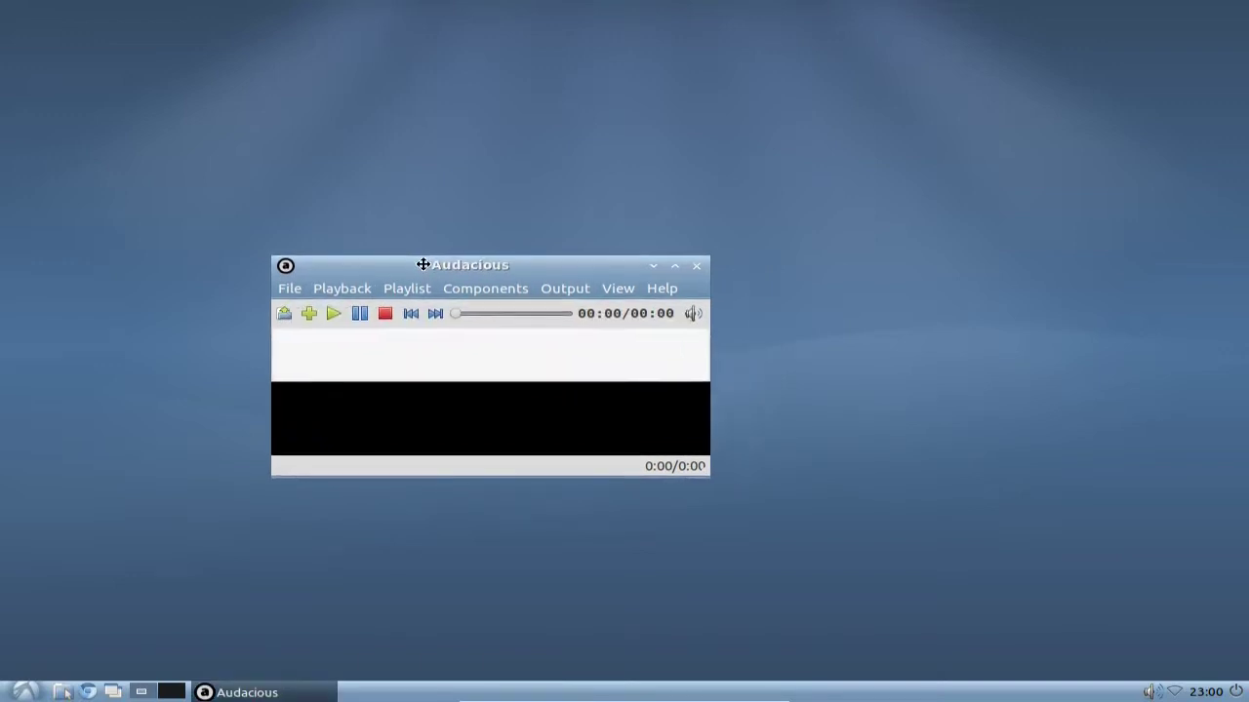
left_click(696, 266)
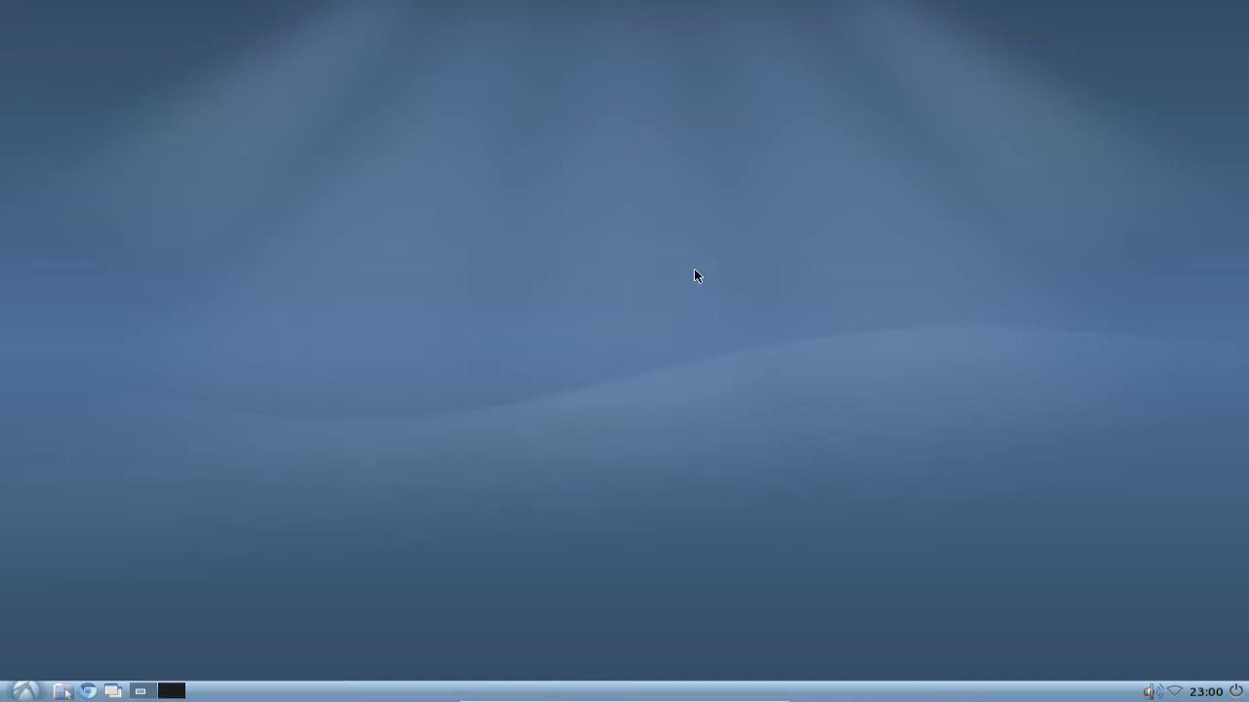
- Open Desktop Session Settings and select the Audacious entry among the automatically started applications
left_click(21, 694)
mouse_move(71, 618)
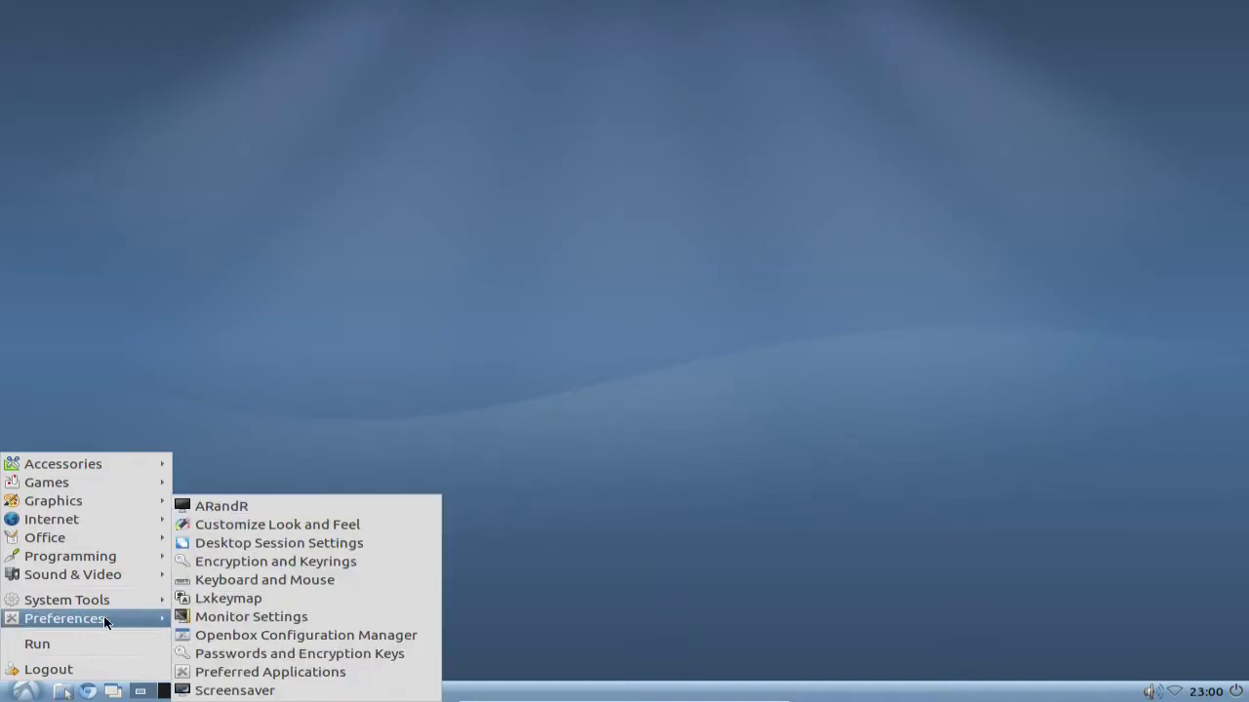
left_click(287, 542)
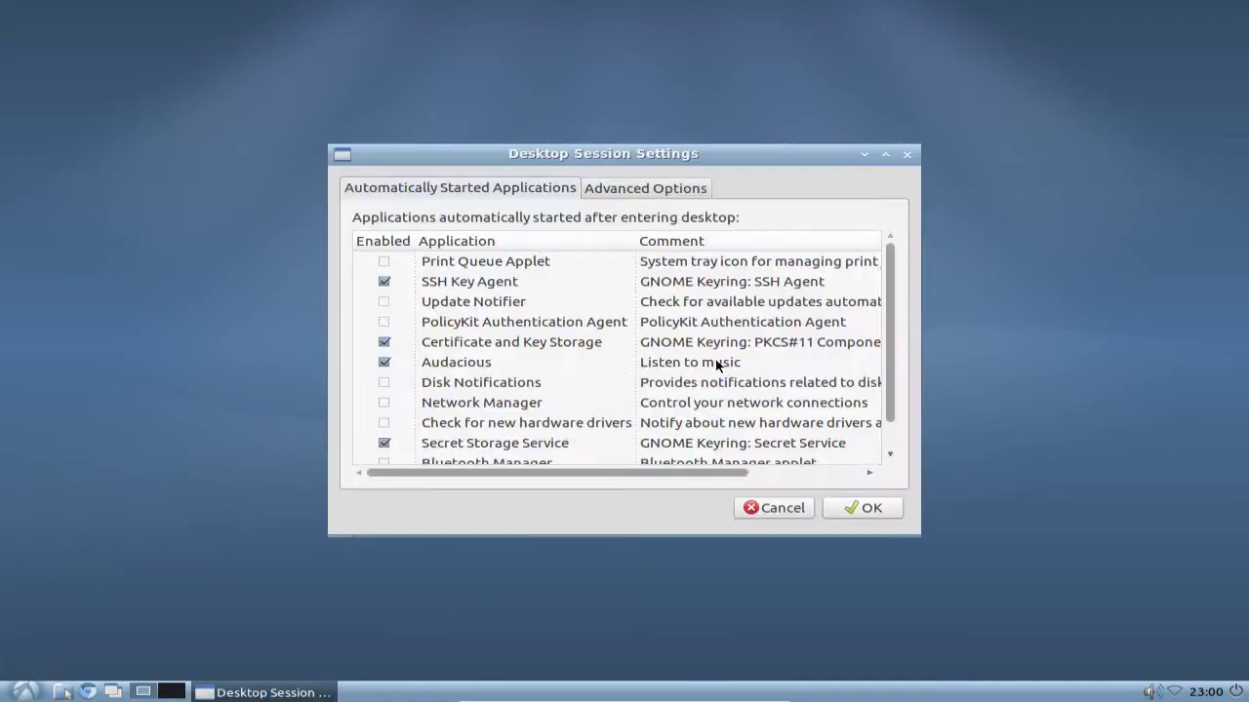
left_click(491, 368)
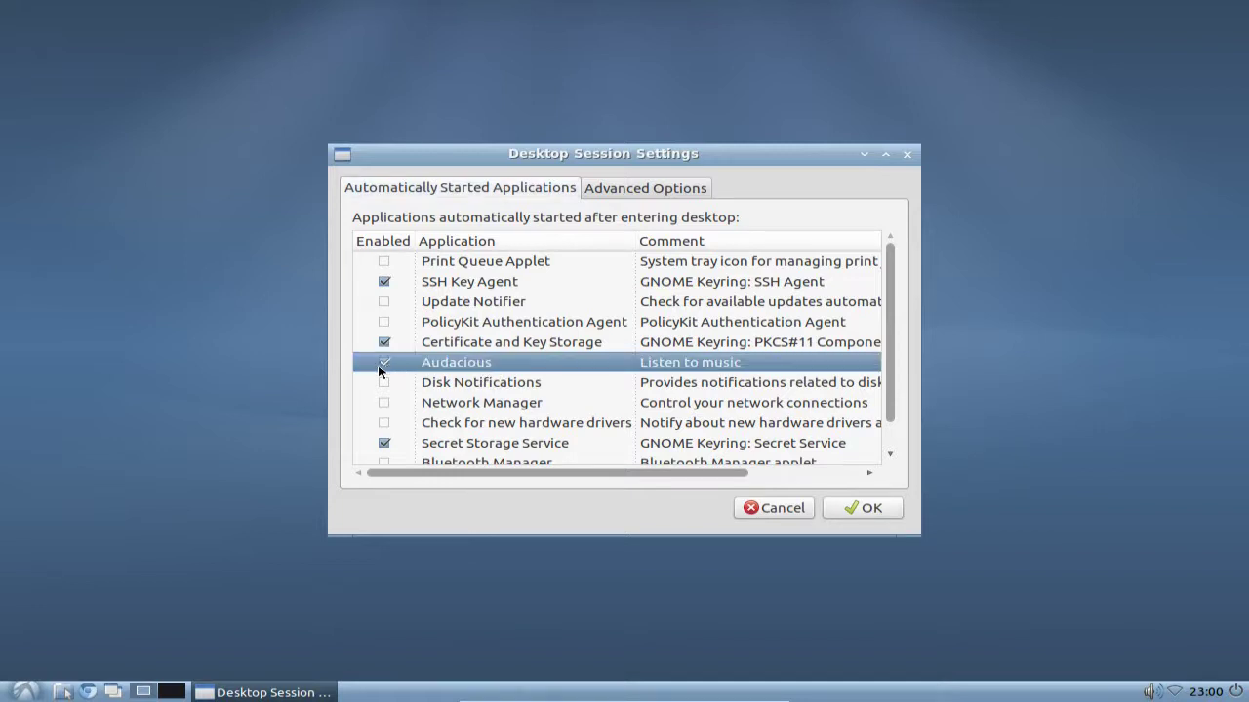
left_click(61, 692)
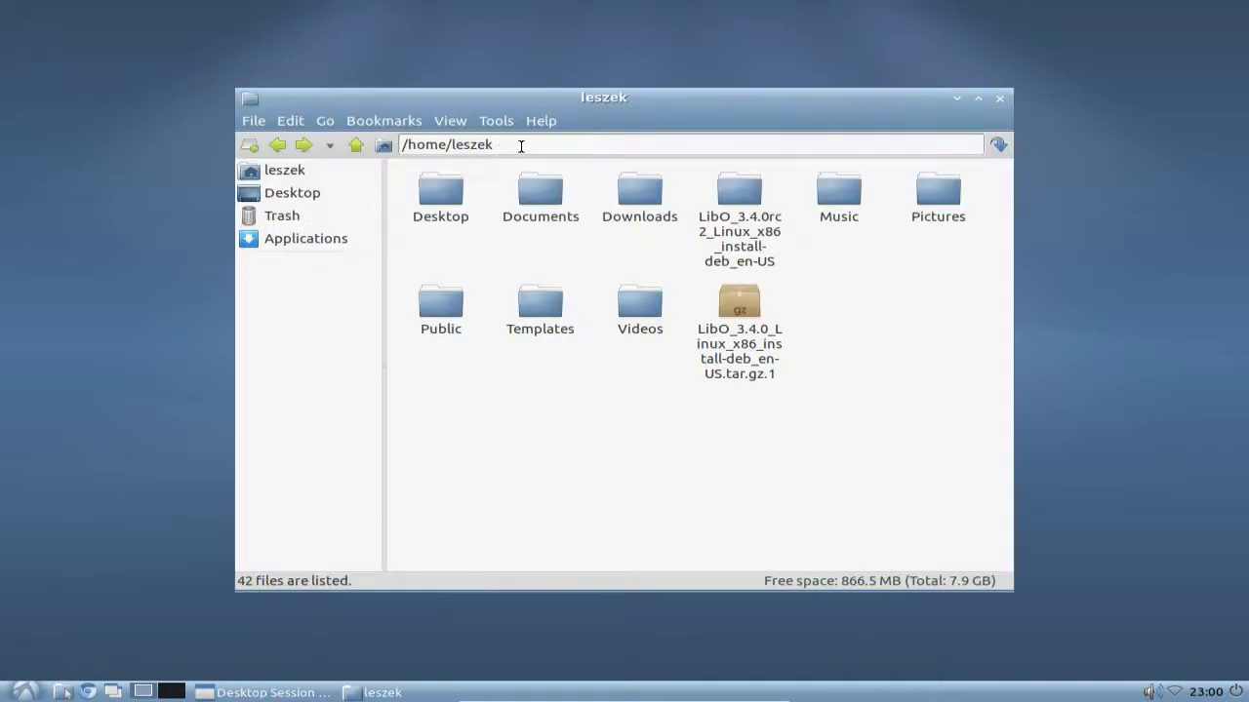
type("/.config")
key("Return")
double_click(534, 181)
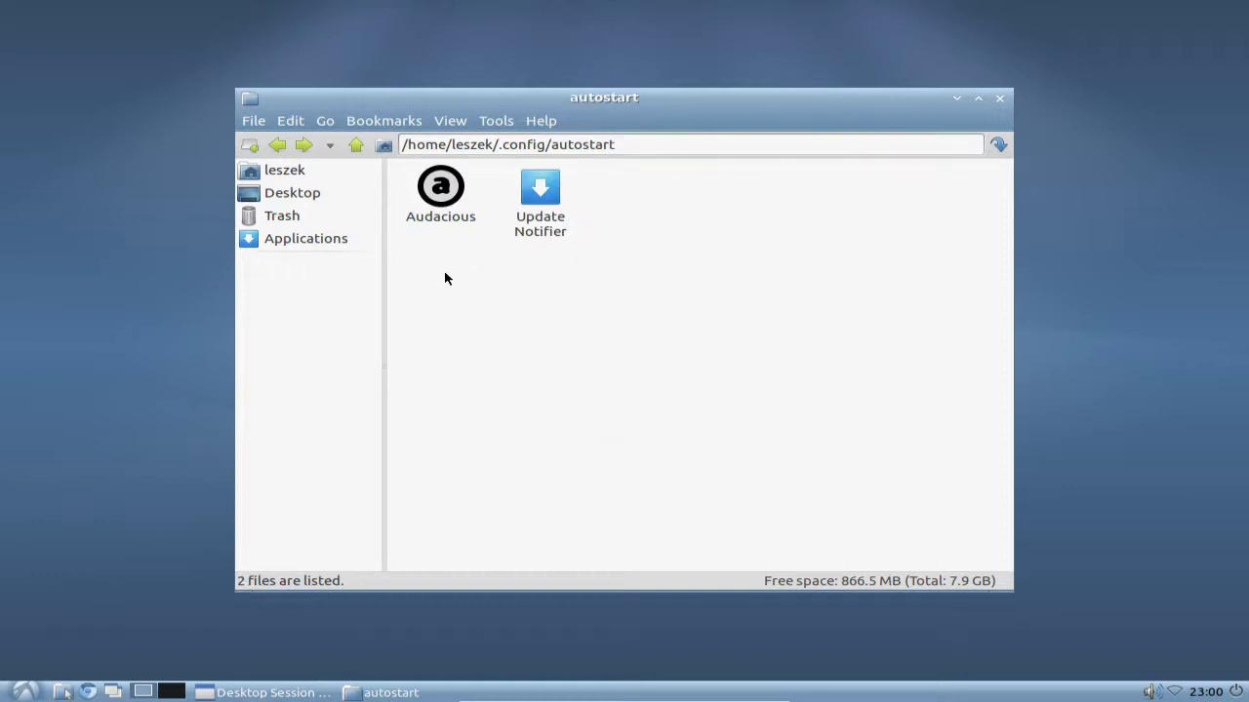
left_click(444, 200)
right_click(437, 195)
left_click(695, 339)
left_click_drag(510, 98, 471, 107)
left_click(963, 109)
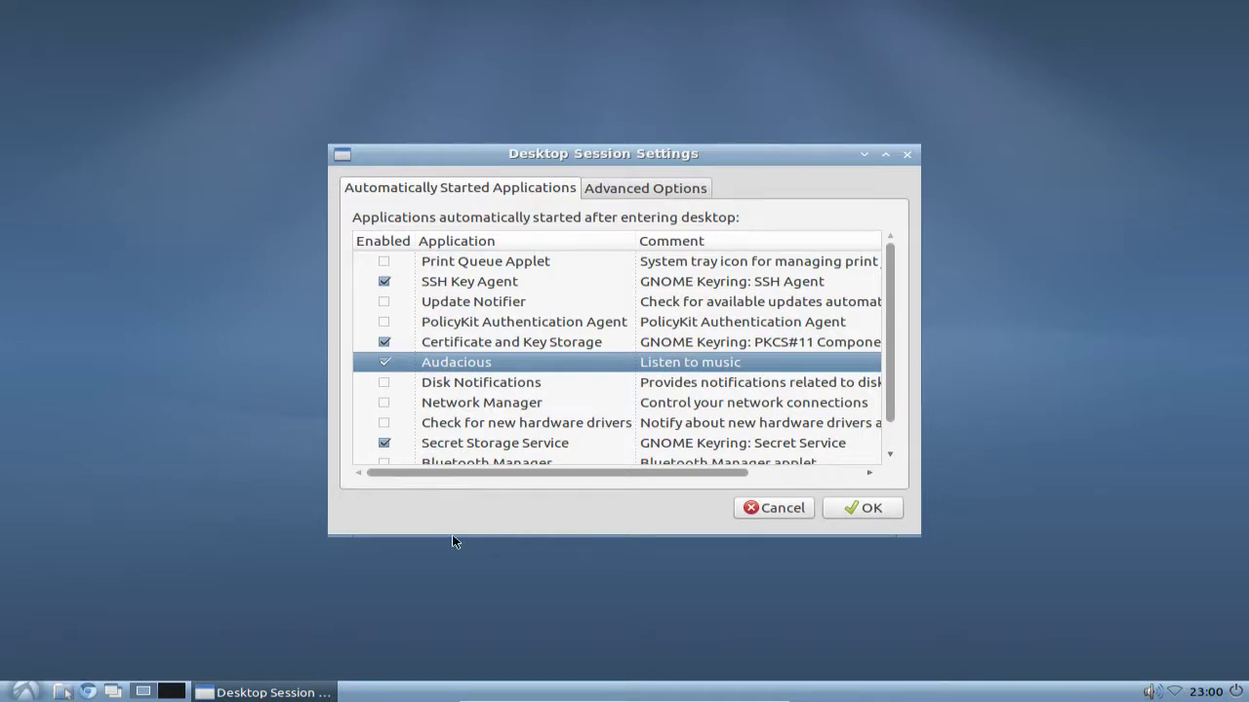
- Open the autostart folder inside the home directory's .config folder in a file manager window
left_click(24, 691)
left_click(62, 692)
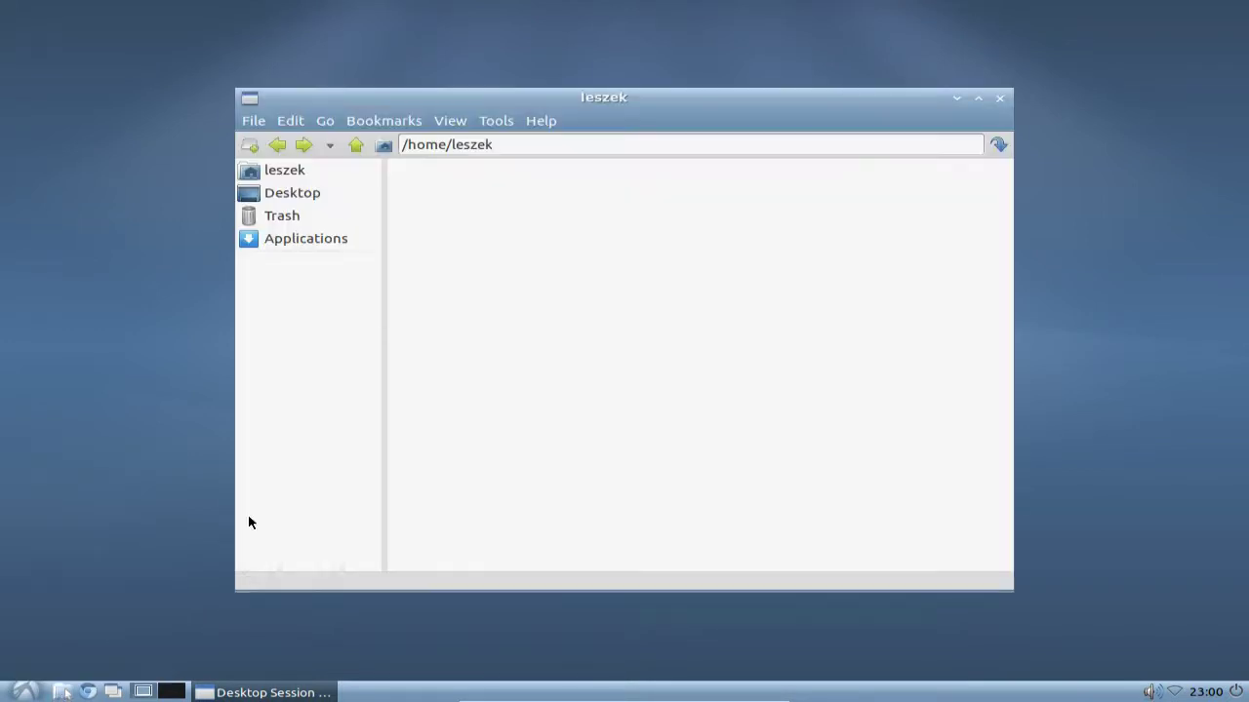
left_click(523, 149)
type("/.conf")
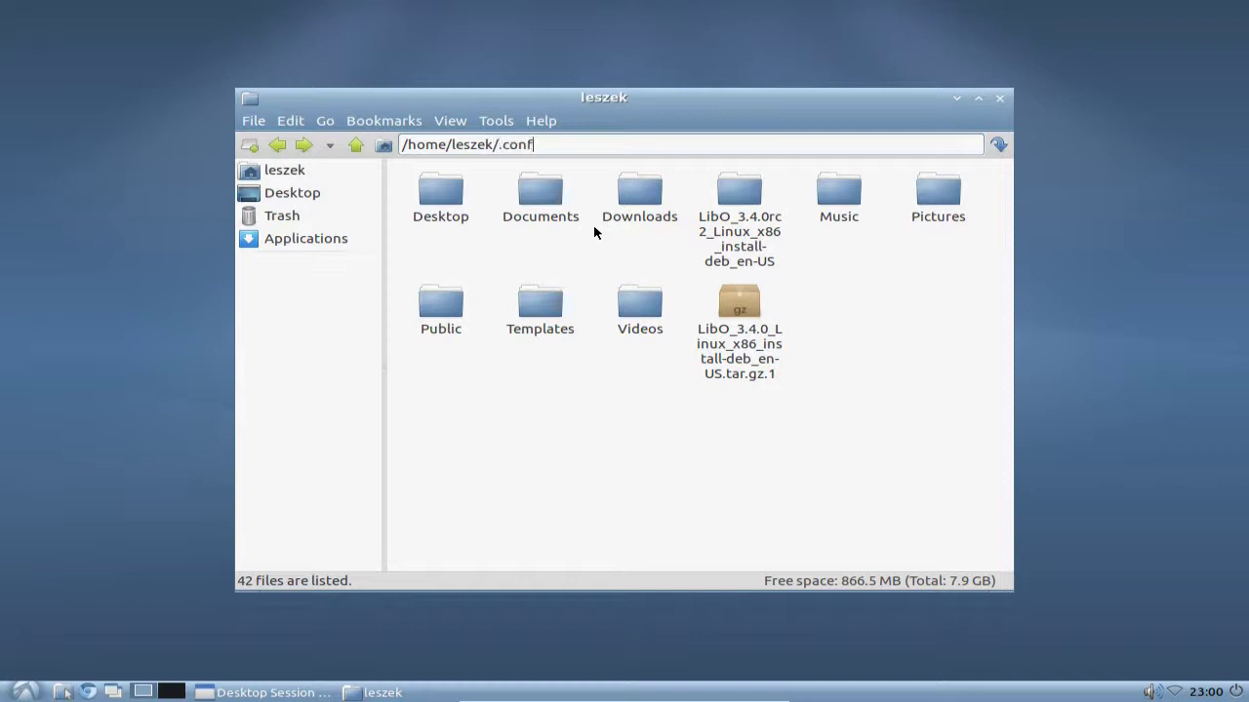
type("ig")
key("Return")
double_click(540, 193)
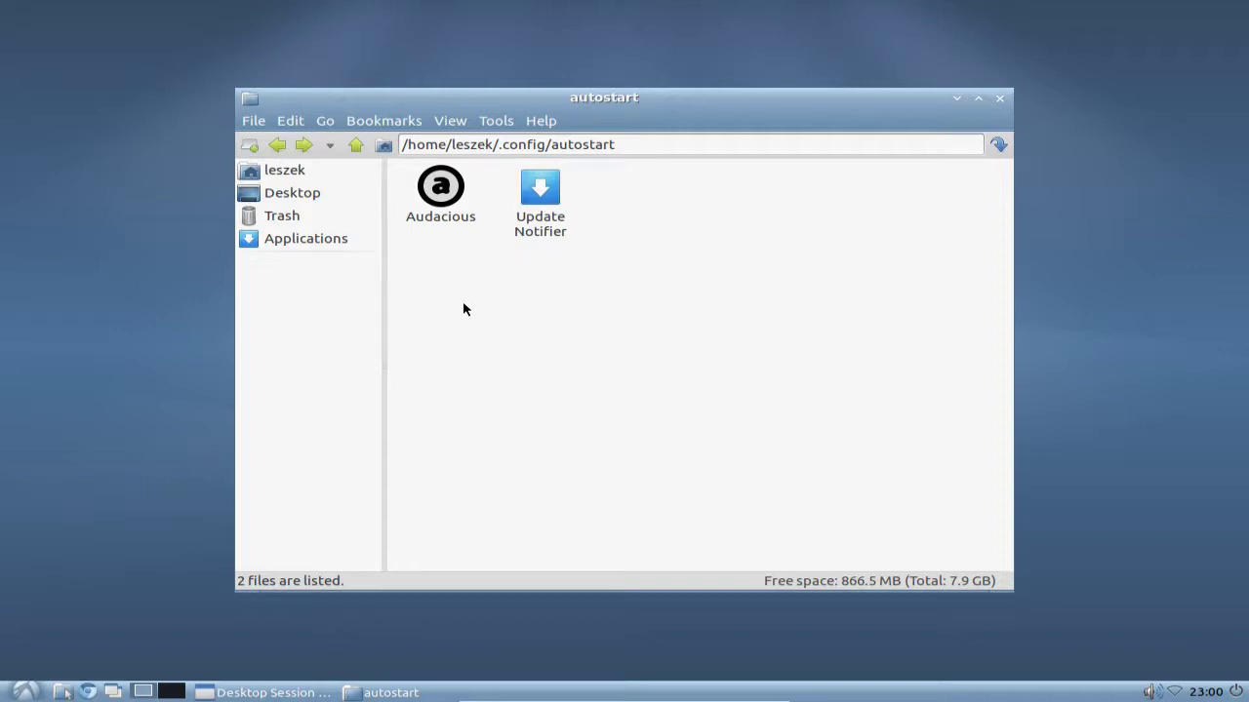
- Open the Audacious launcher from the autostart folder in the text editor, then enlarge and reposition the editor window
right_click(439, 190)
left_click(514, 235)
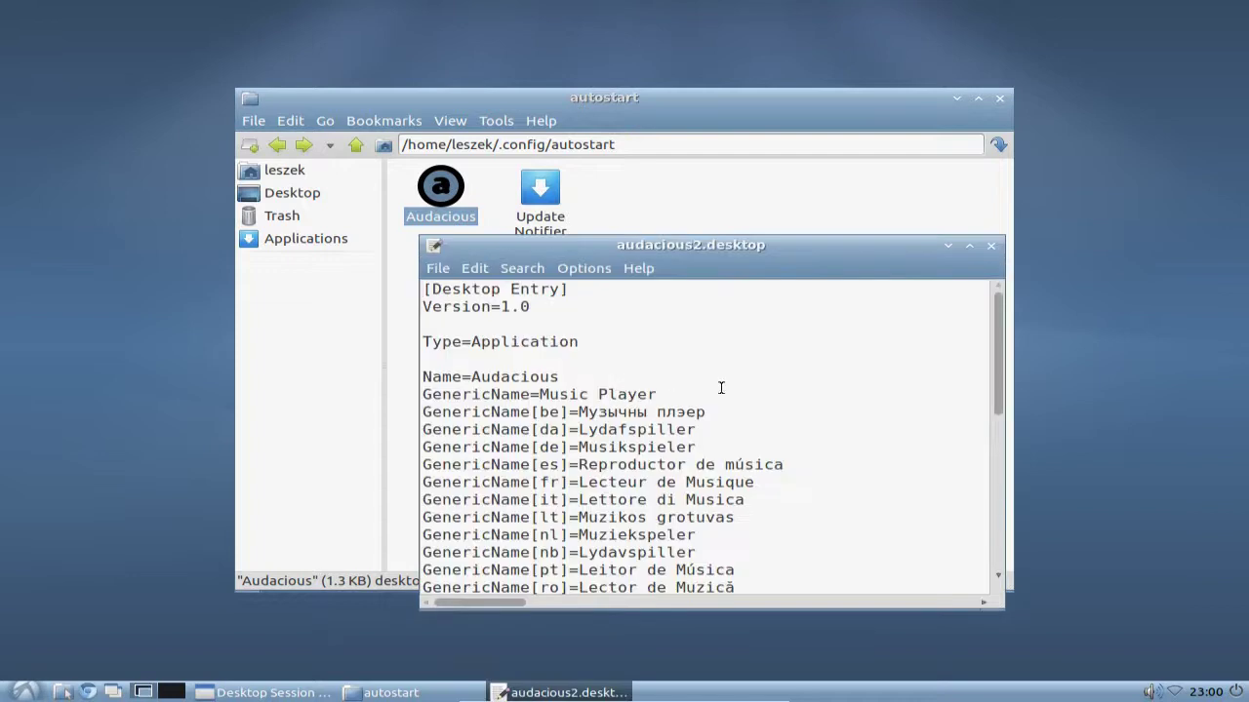
left_click_drag(719, 256, 647, 108)
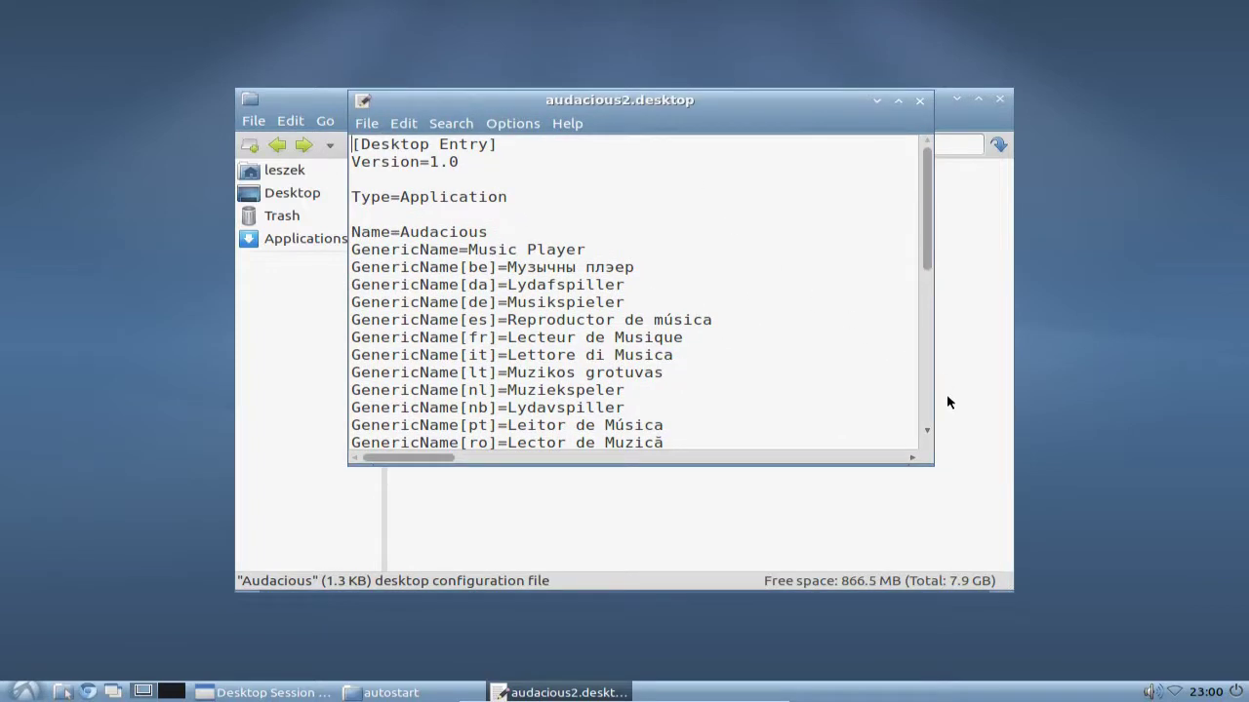
left_click_drag(934, 468, 1056, 554)
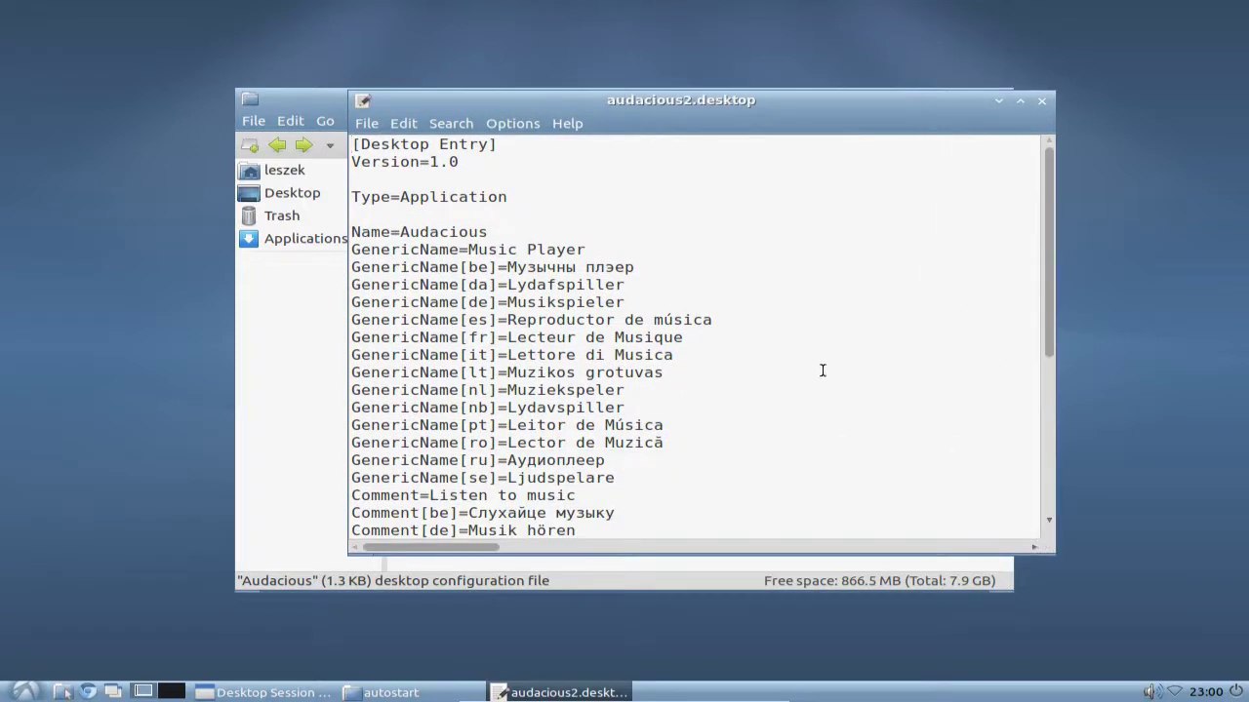
left_click_drag(638, 108, 568, 107)
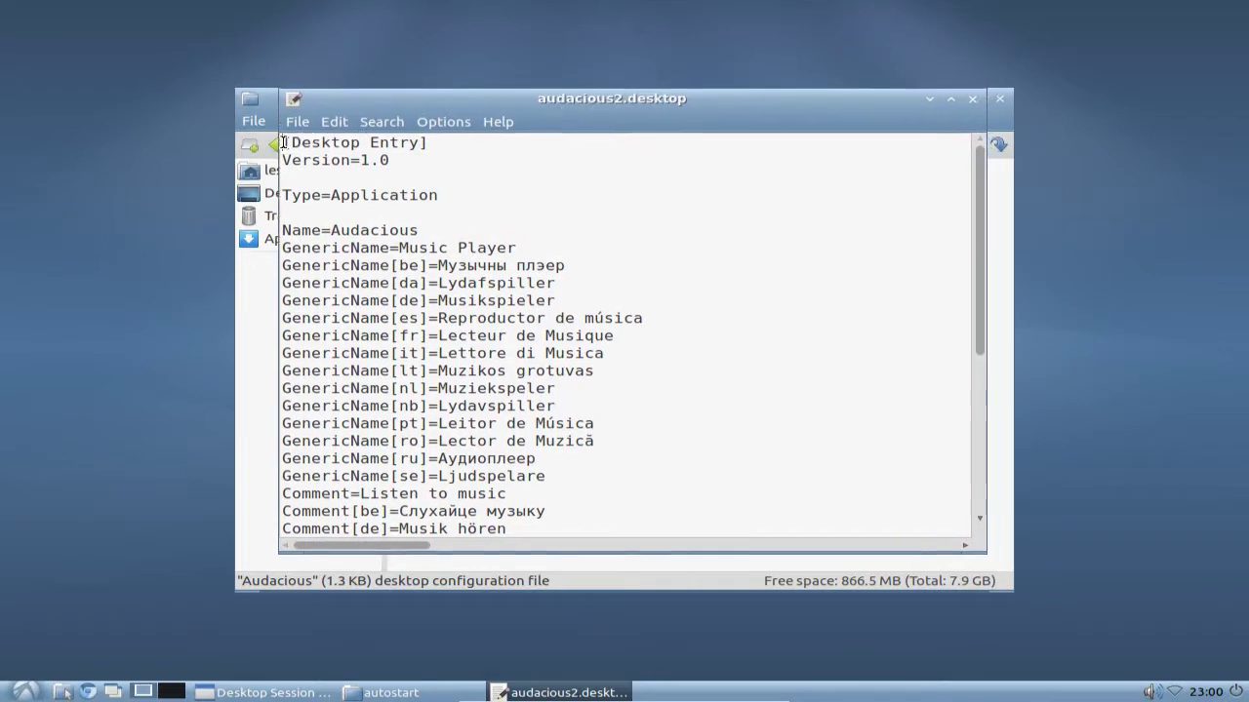
- Examine the launcher's desktop entry header, the name and comment lines, and the icon line
left_click_drag(282, 143, 474, 195)
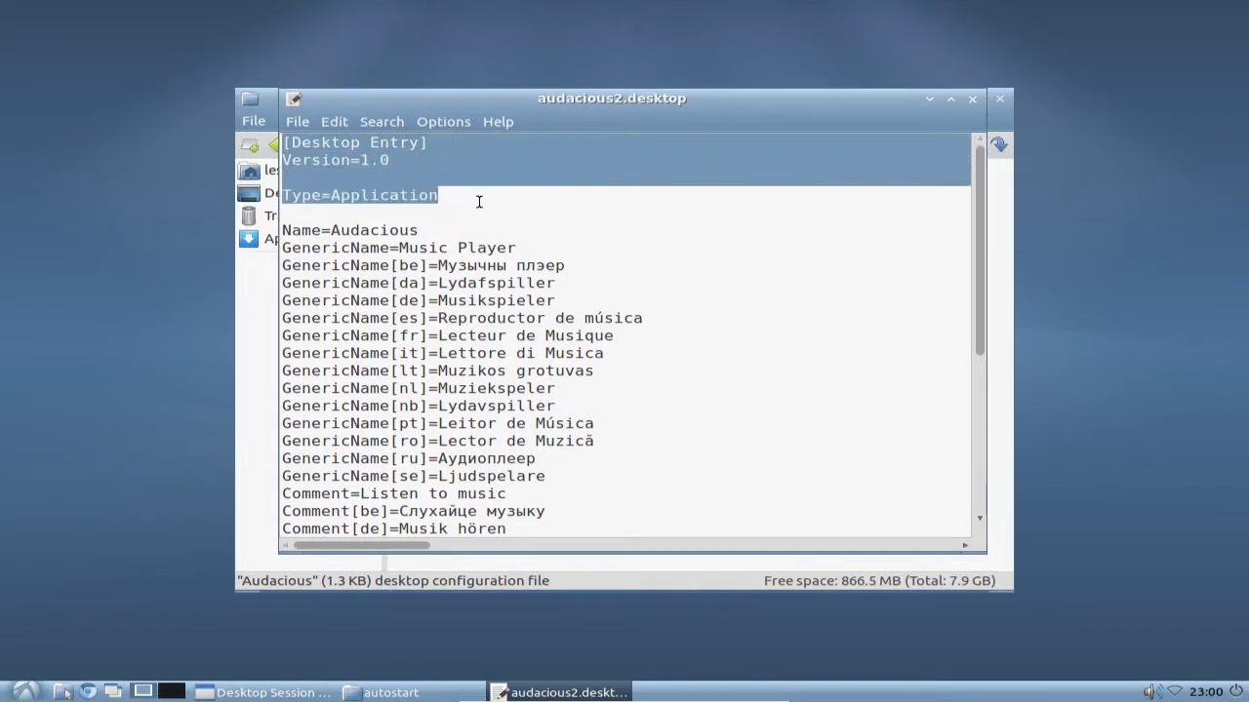
left_click(474, 196)
left_click_drag(284, 230, 692, 390)
left_click(480, 374)
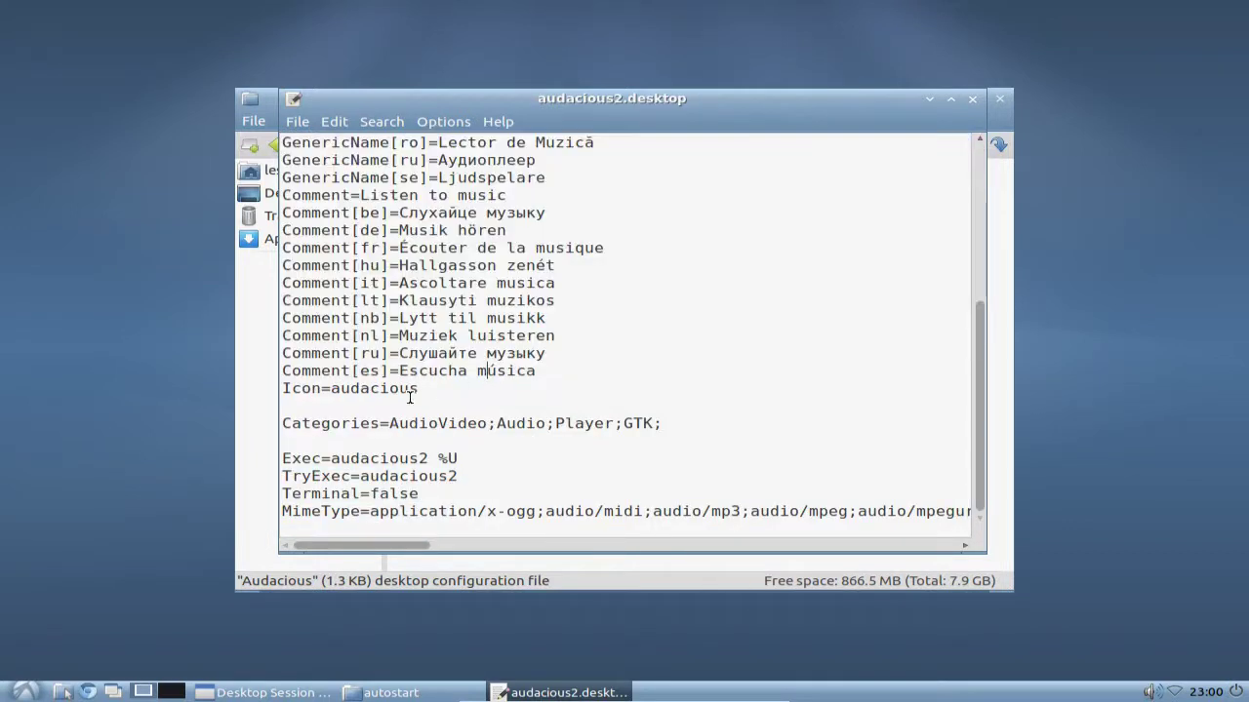
left_click_drag(430, 387, 282, 388)
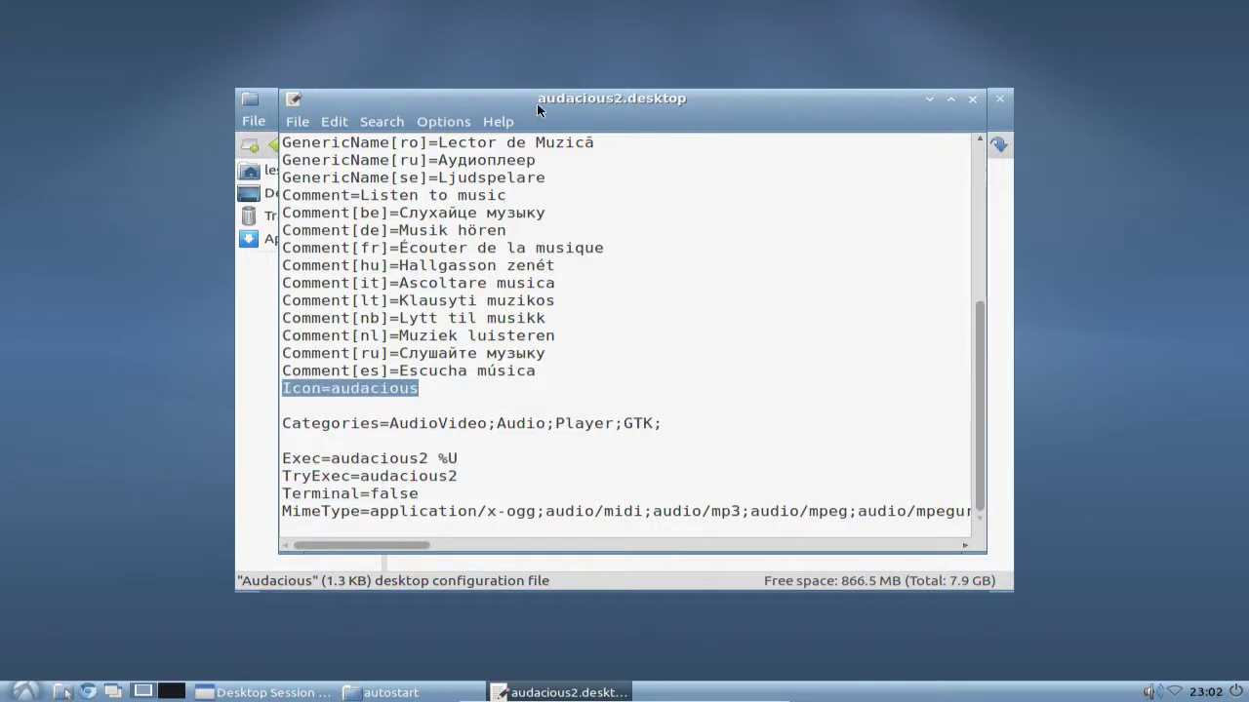
left_click_drag(541, 100, 599, 160)
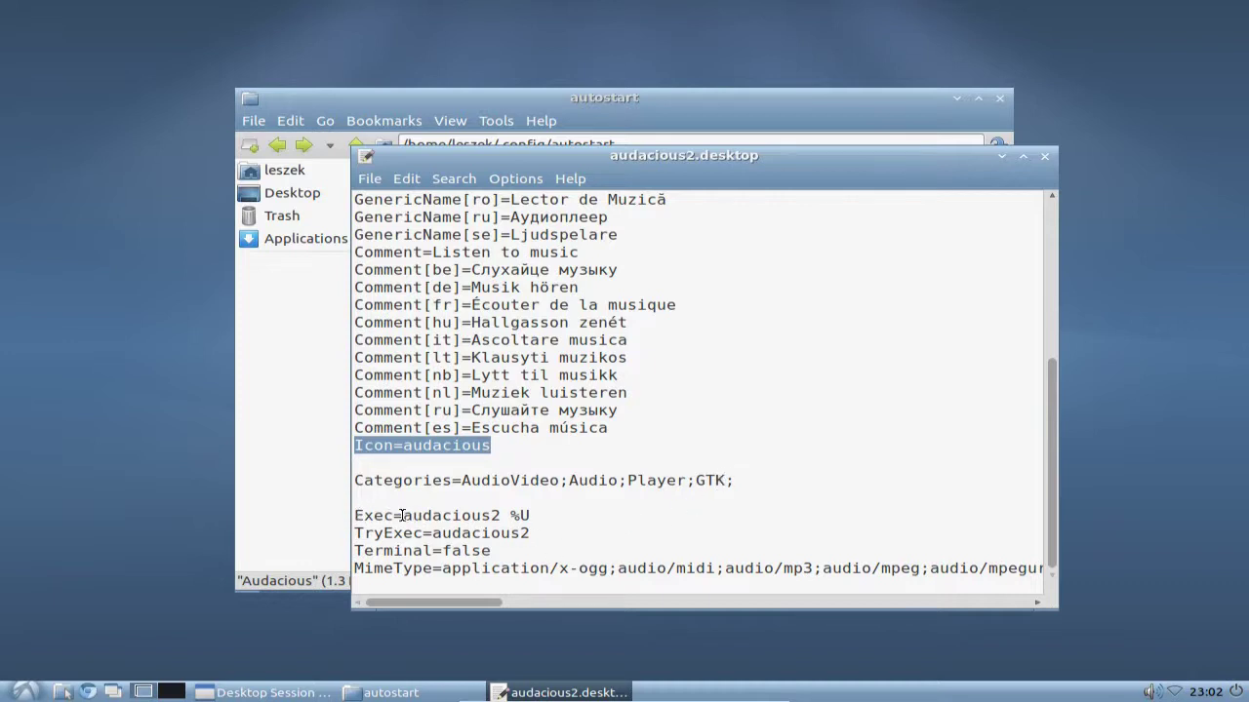
- Replace the Exec command with ~/scripts/fanzy-magic.sh and remove the %U argument
left_click_drag(402, 515, 499, 515)
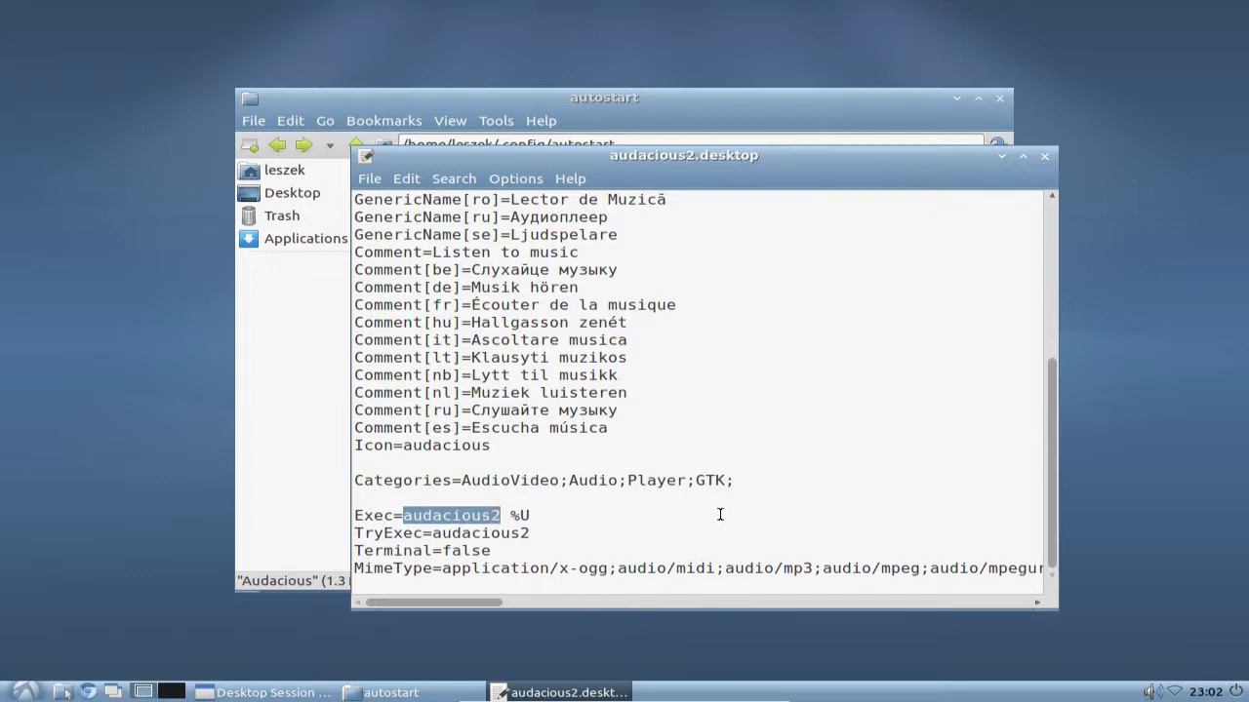
type("~")
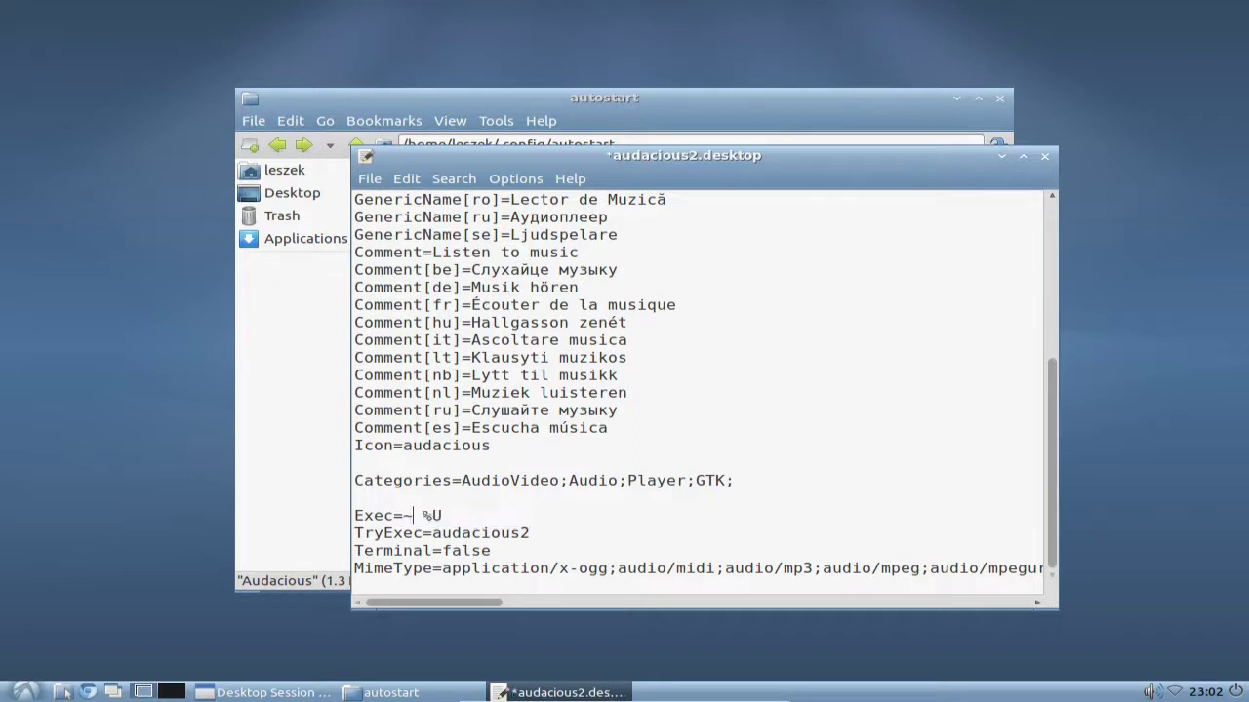
type("/scripts")
type("/")
type("fanzy-")
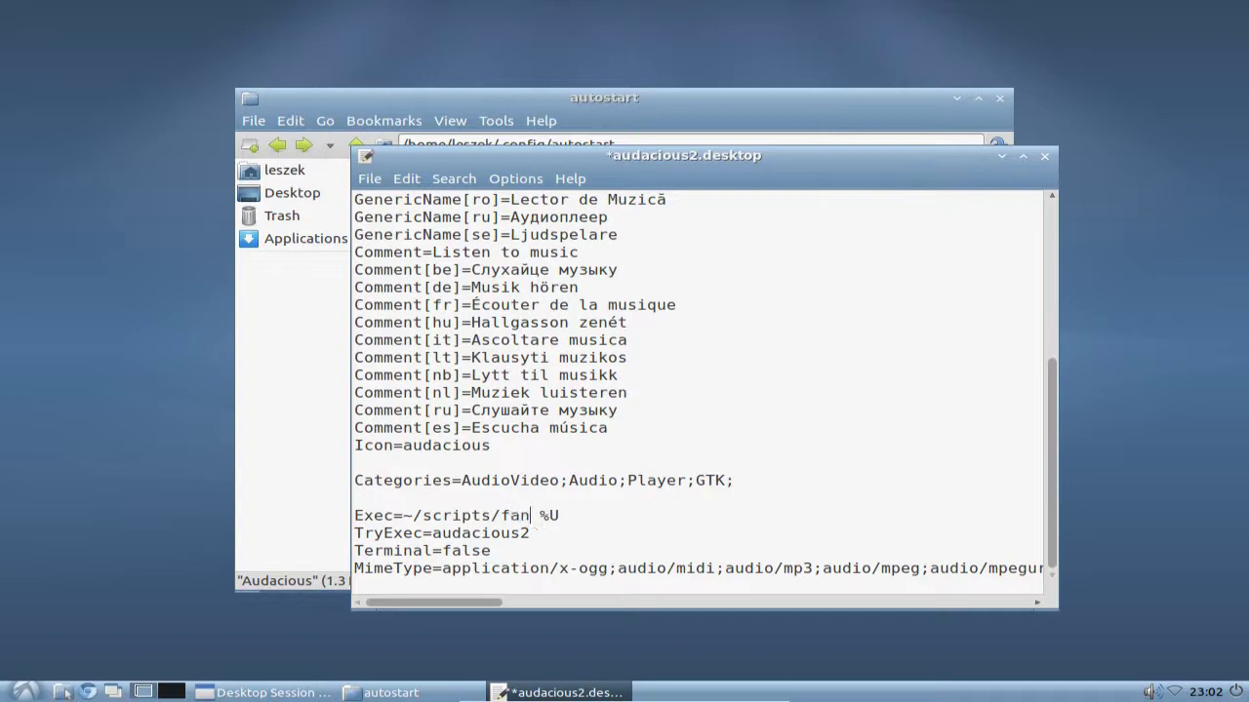
type("magic.sh")
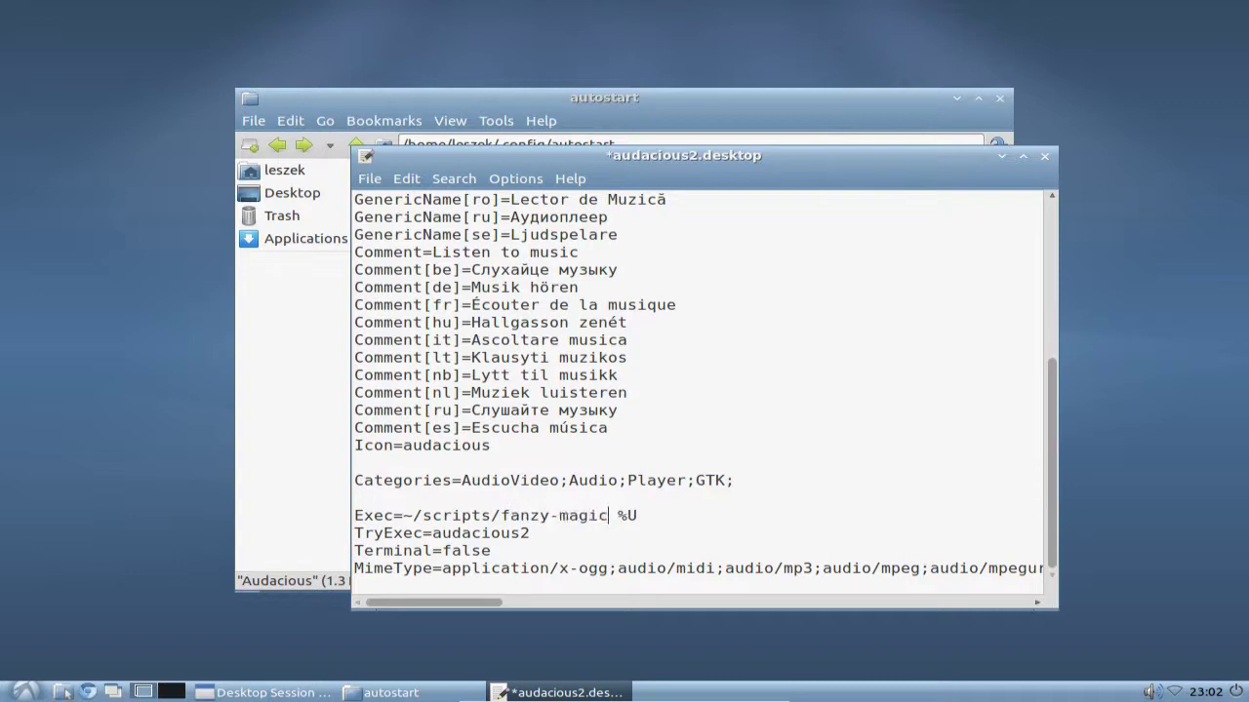
key("shift+Right")
key("shift+Right")
key("shift+Right")
key("Delete")
- Delete the TryExec line from the launcher and set Terminal to true
left_click_drag(357, 534, 540, 536)
key("Delete")
key("BackSpace")
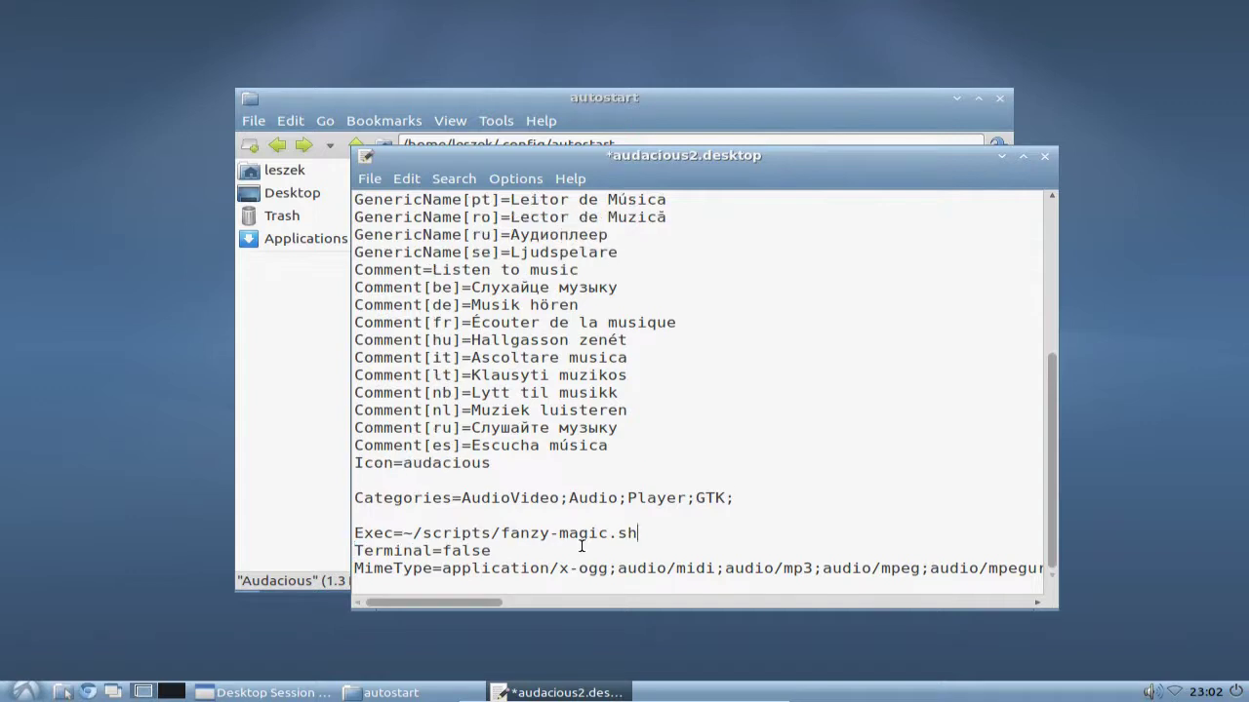
left_click(444, 552)
double_click(444, 552)
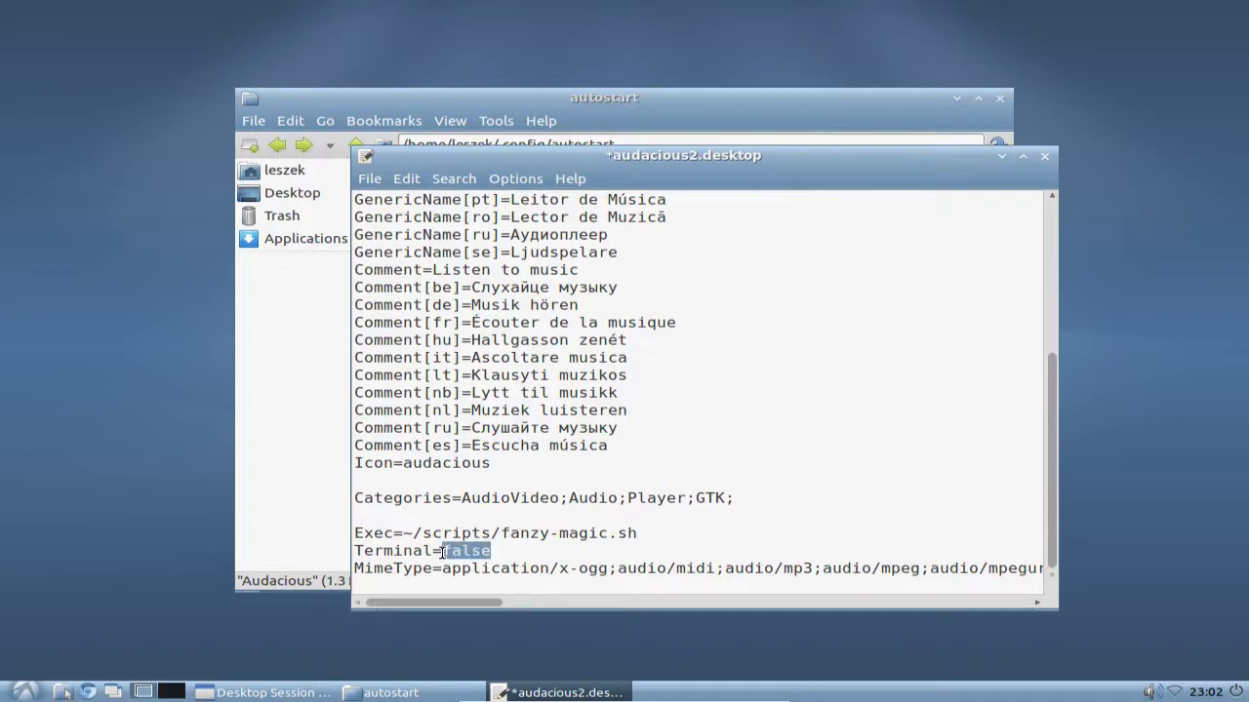
type("true")
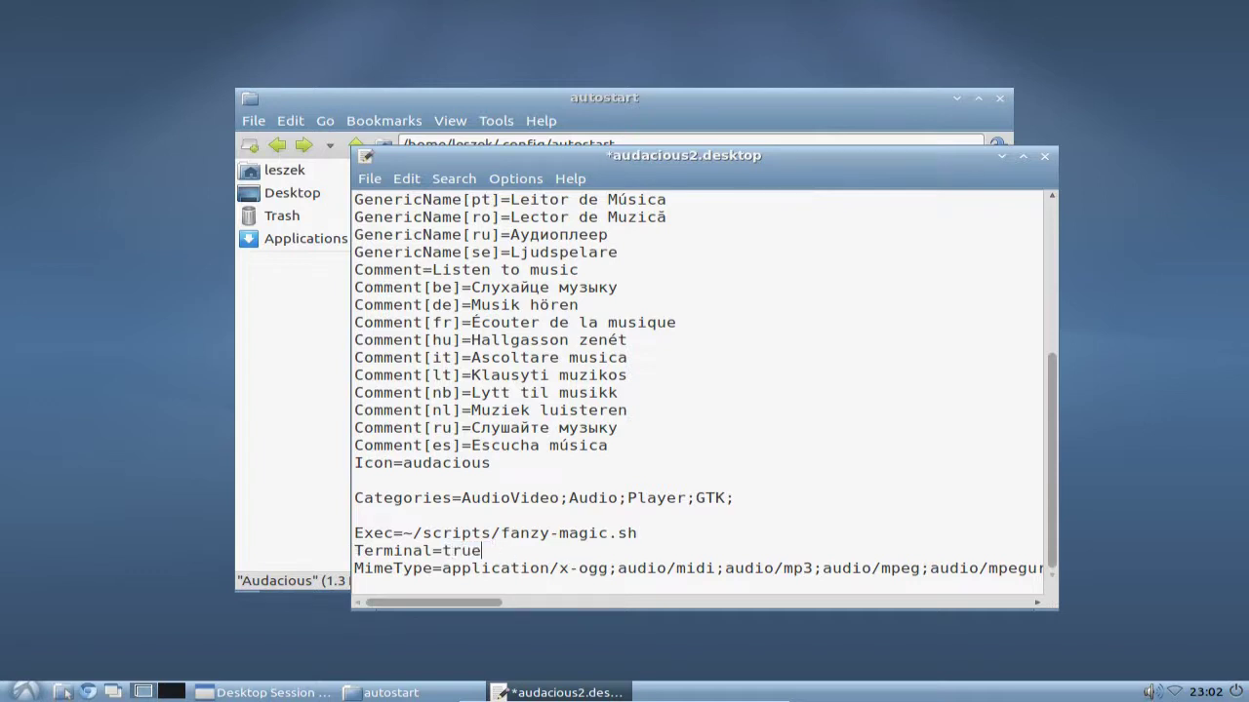
- Delete the MimeType line and all GenericName and Comment lines from the launcher
triple_click(380, 571)
key("Delete")
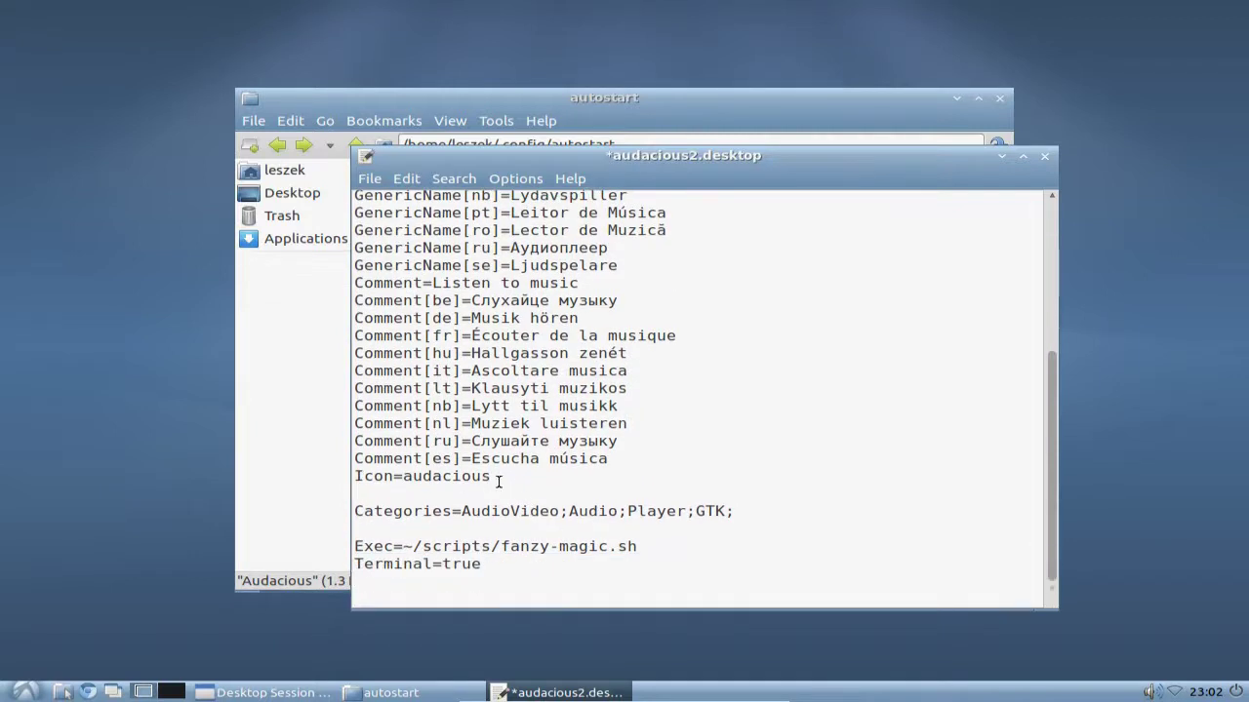
left_click_drag(629, 459, 230, 300)
key("Delete")
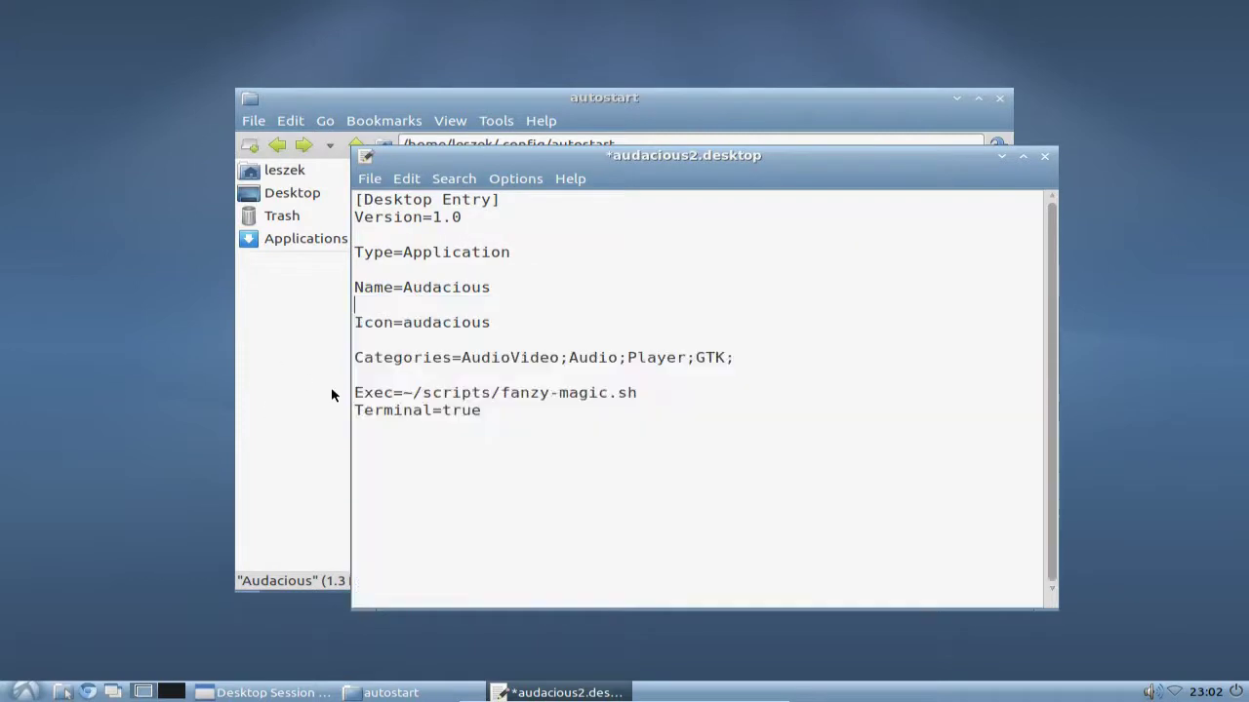
- Remove the empty line below the Name entry and change the launcher's name to MyMagicScript
key("BackSpace")
key("BackSpace")
key("BackSpace")
key("BackSpace")
key("BackSpace")
key("BackSpace")
key("BackSpace")
key("BackSpace")
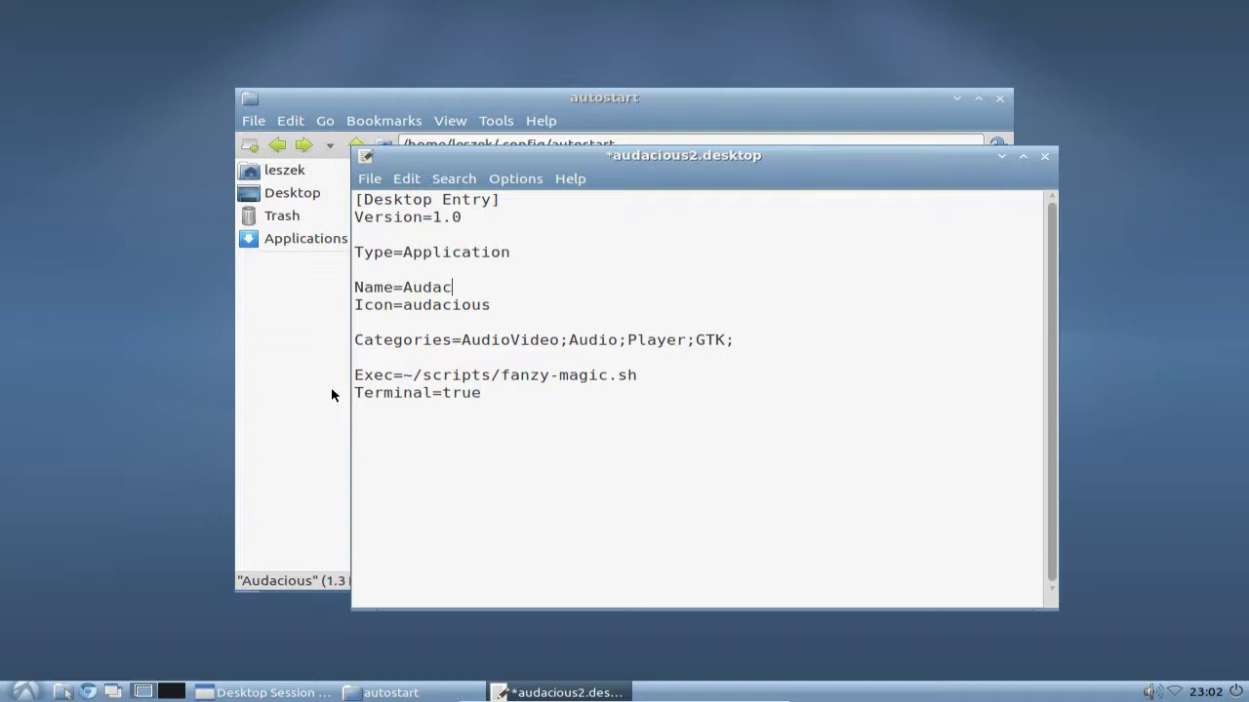
key("BackSpace")
key("BackSpace")
type("MyMagicScript")
- Move the editor window aside and open /usr/share/icons in a new file manager tab
left_click_drag(492, 306, 403, 305)
left_click_drag(543, 156, 630, 190)
left_click(250, 144)
left_click(630, 144)
type("/usr/share/")
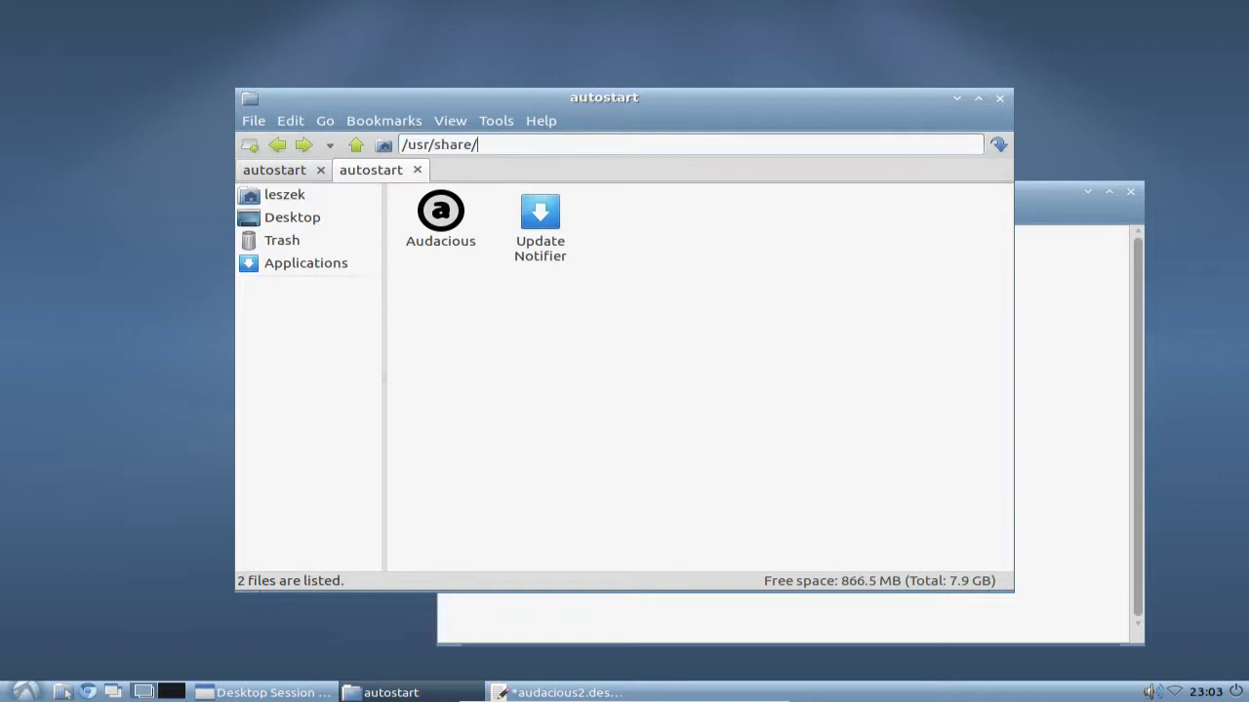
type("icons")
key("Return")
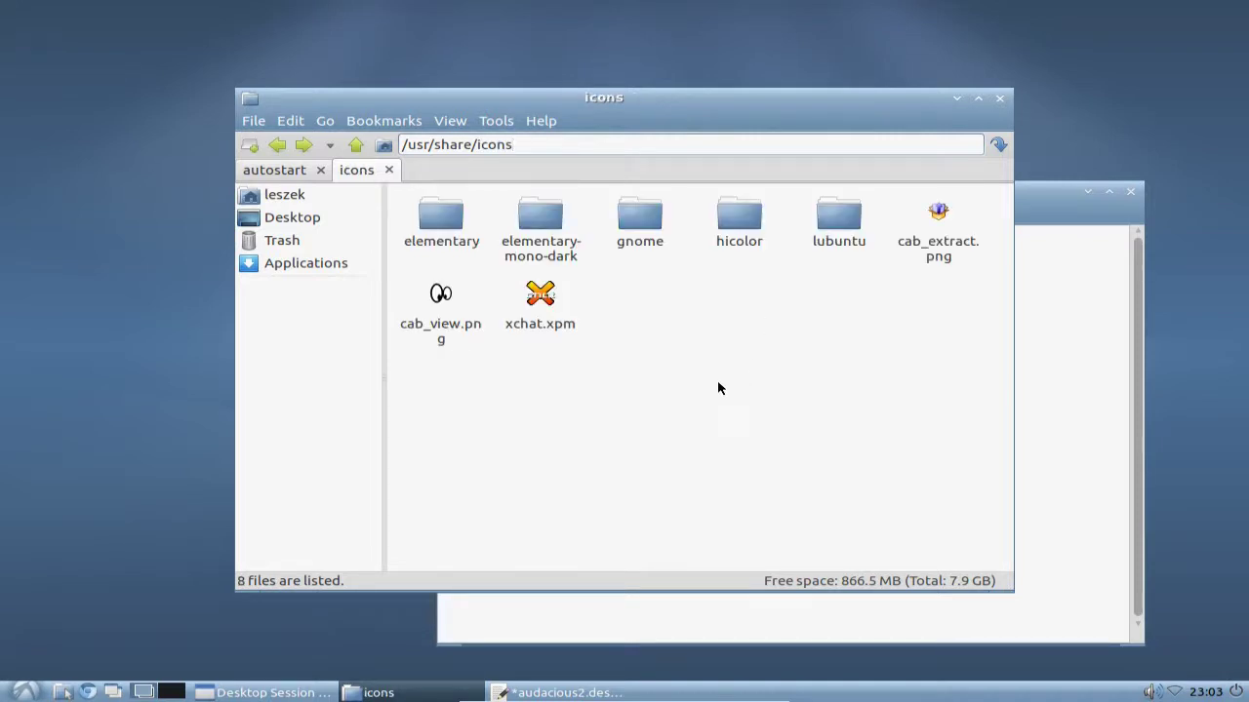
- Look through the available application icons in the elementary theme's apps/48 folder
double_click(446, 222)
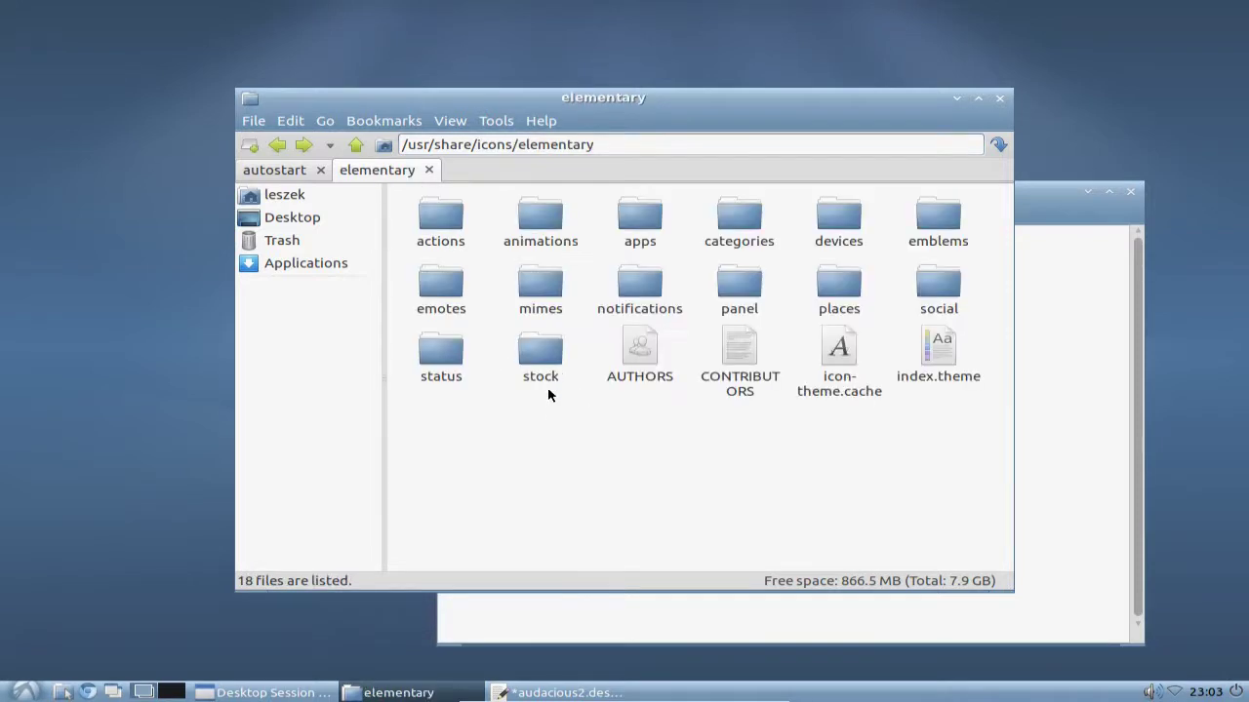
double_click(624, 229)
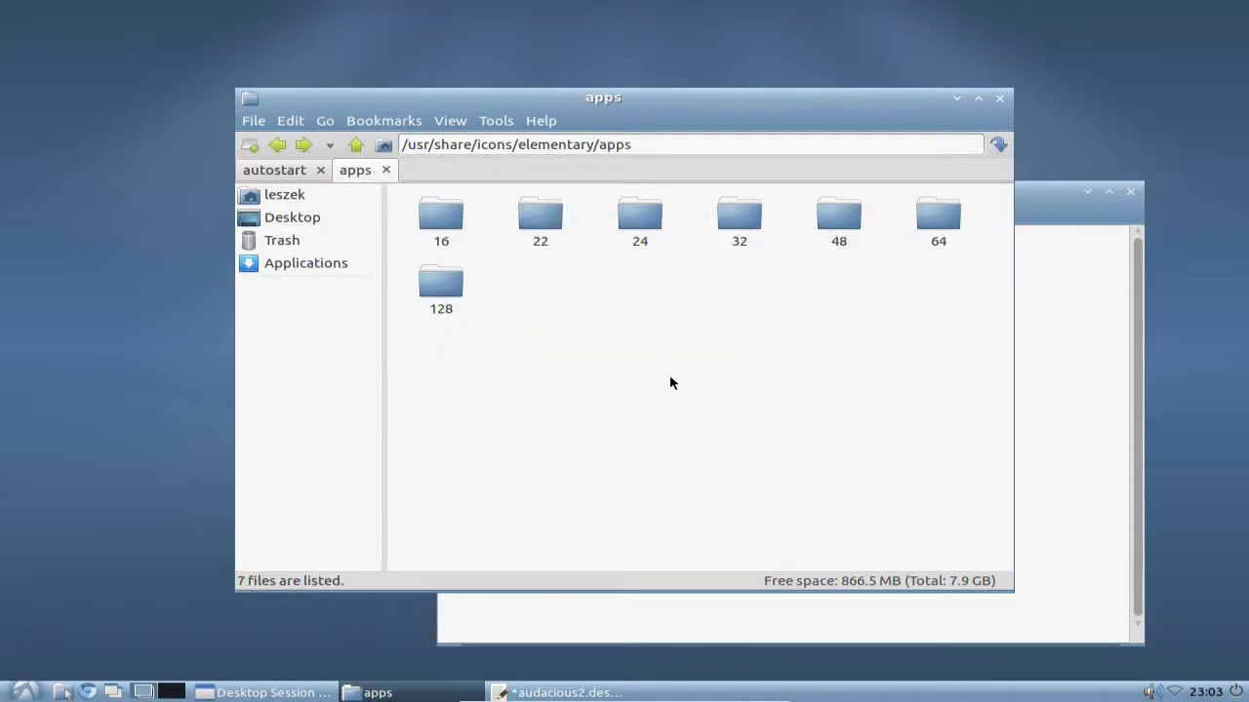
double_click(836, 215)
scroll(974, 355, "down", 2)
scroll(974, 355, "down", 4)
scroll(975, 375, "up", 1)
- Set the launcher's Icon value to bash and delete the Categories line with its surplus blank line
left_click(1040, 381)
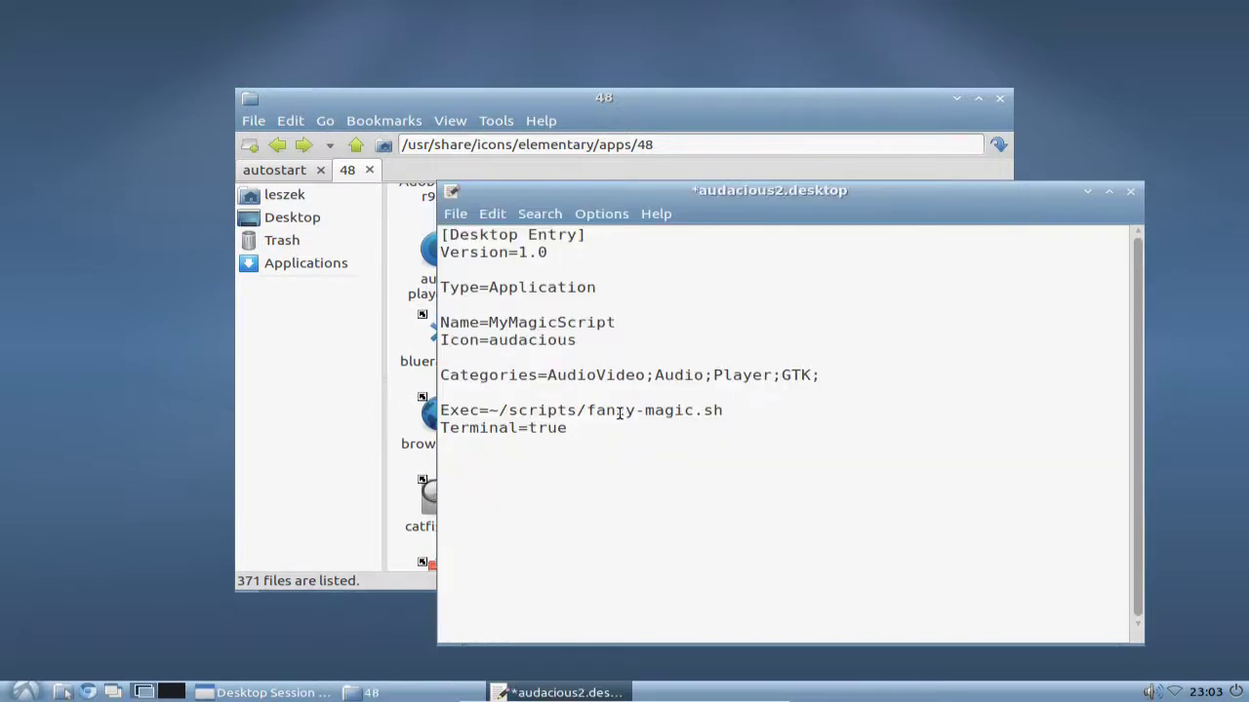
left_click_drag(576, 342, 489, 340)
type("bash")
triple_click(741, 375)
key("BackSpace")
key("BackSpace")
key("BackSpace")
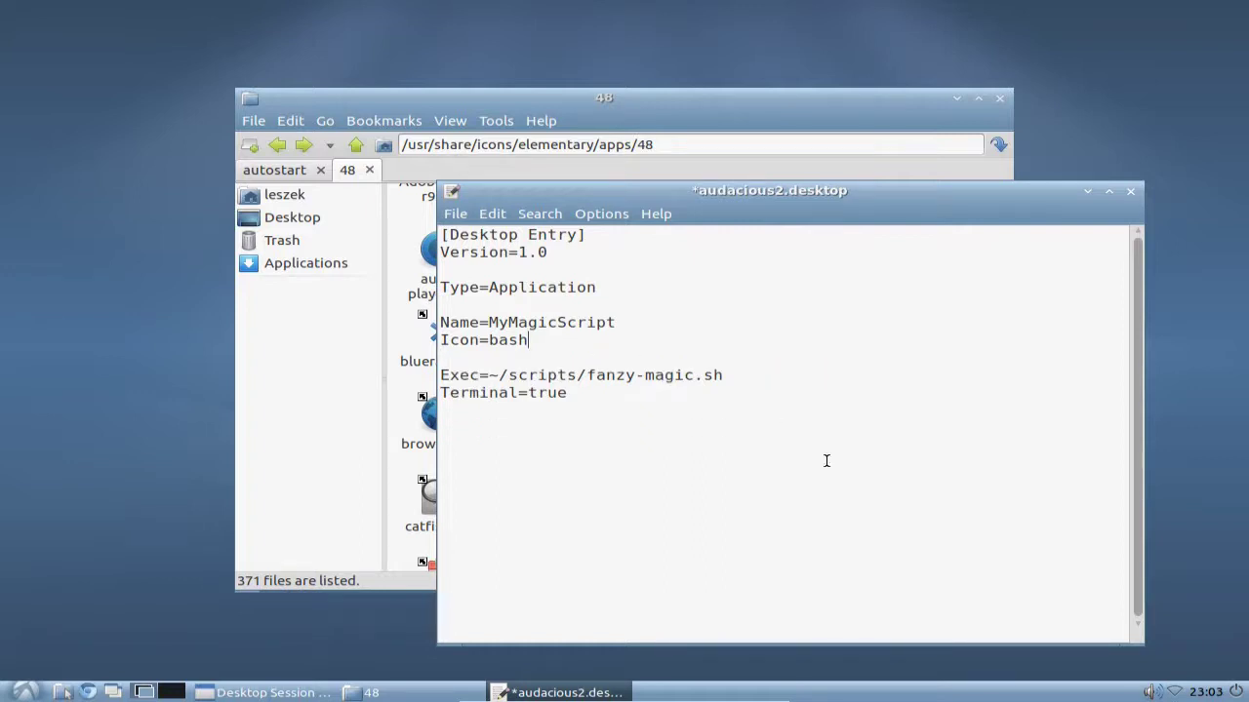
- Save the edited launcher as magic.desktop in the autostart folder and close the text editor
left_click(449, 216)
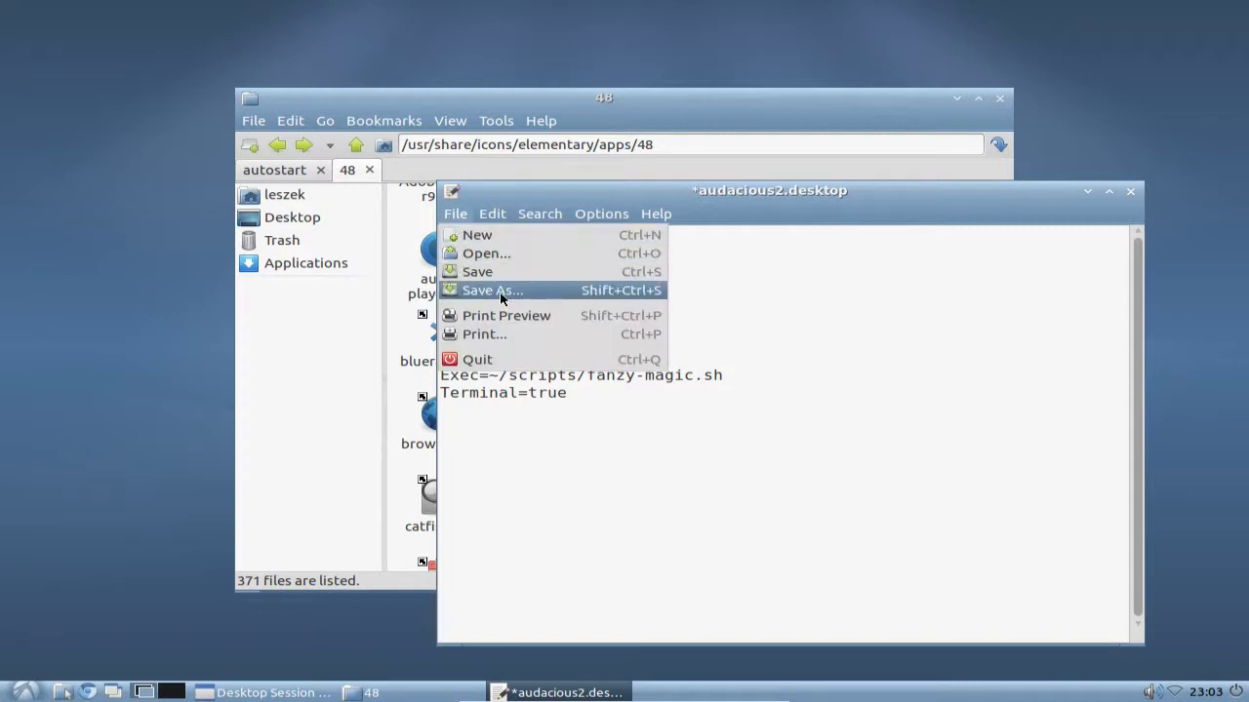
left_click(498, 291)
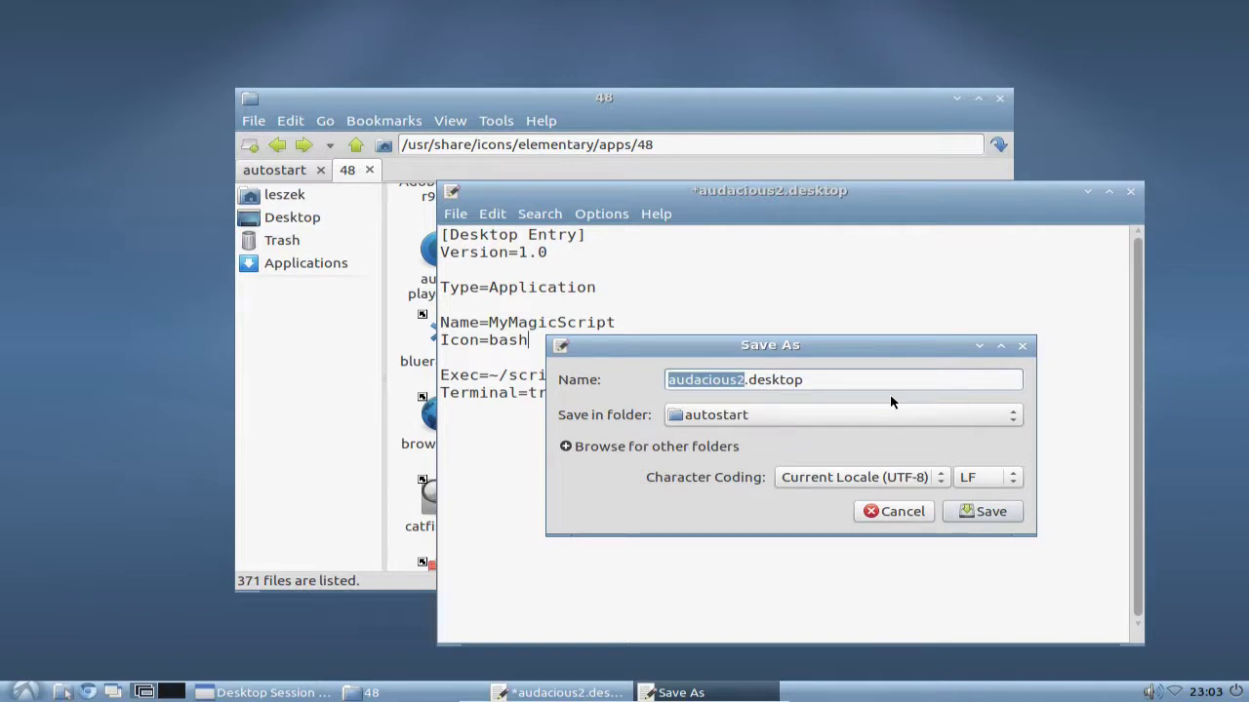
type("magic")
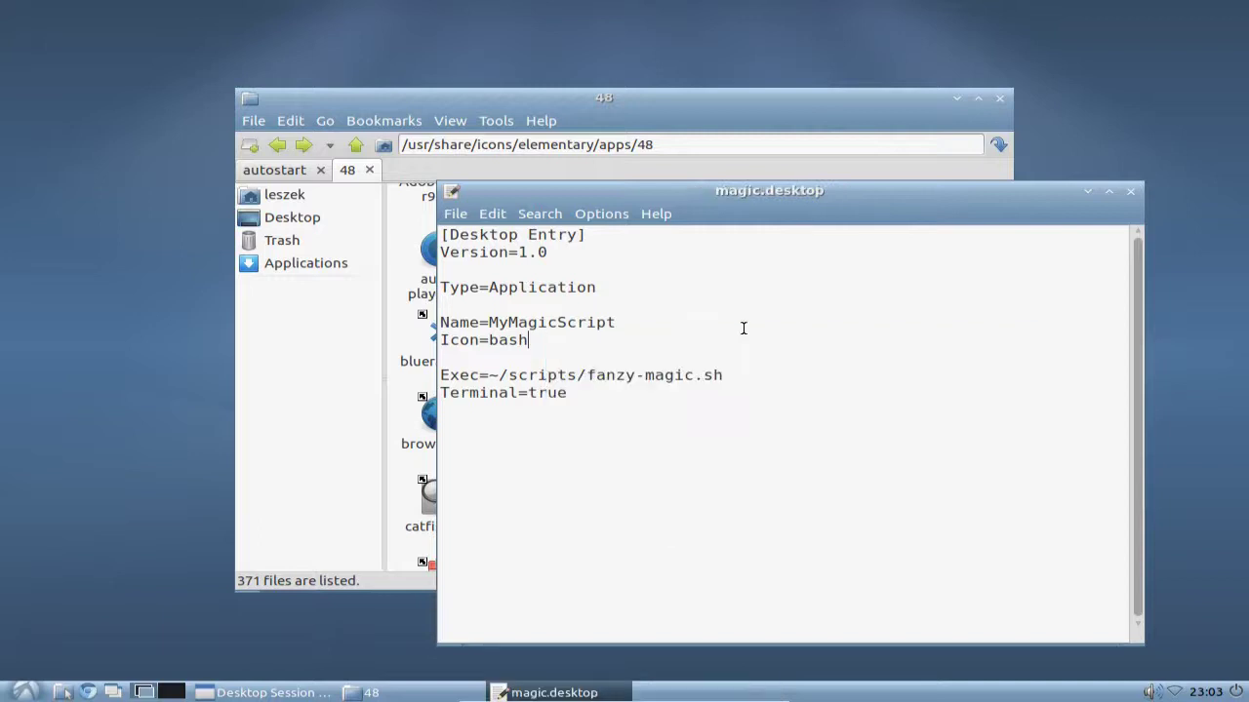
left_click(1011, 509)
left_click(1128, 193)
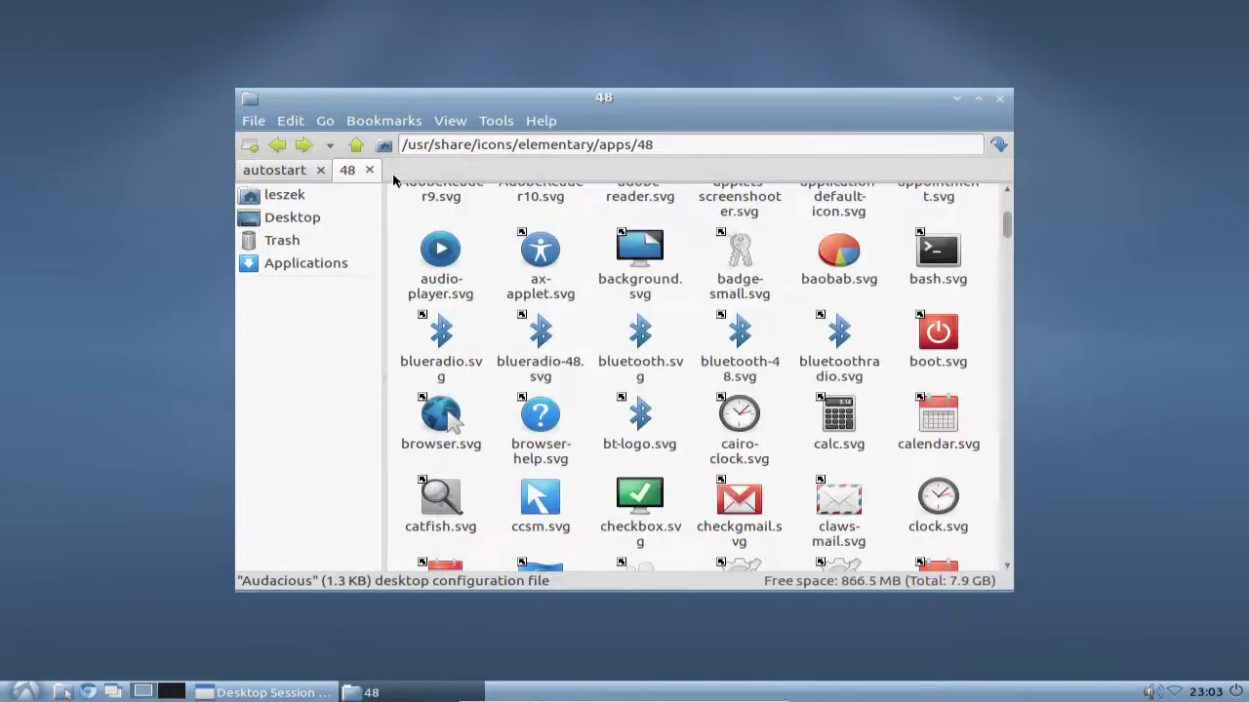
- Close the icon folder's tab and select the MyMagicScript launcher in the autostart folder
left_click(368, 170)
left_click(526, 327)
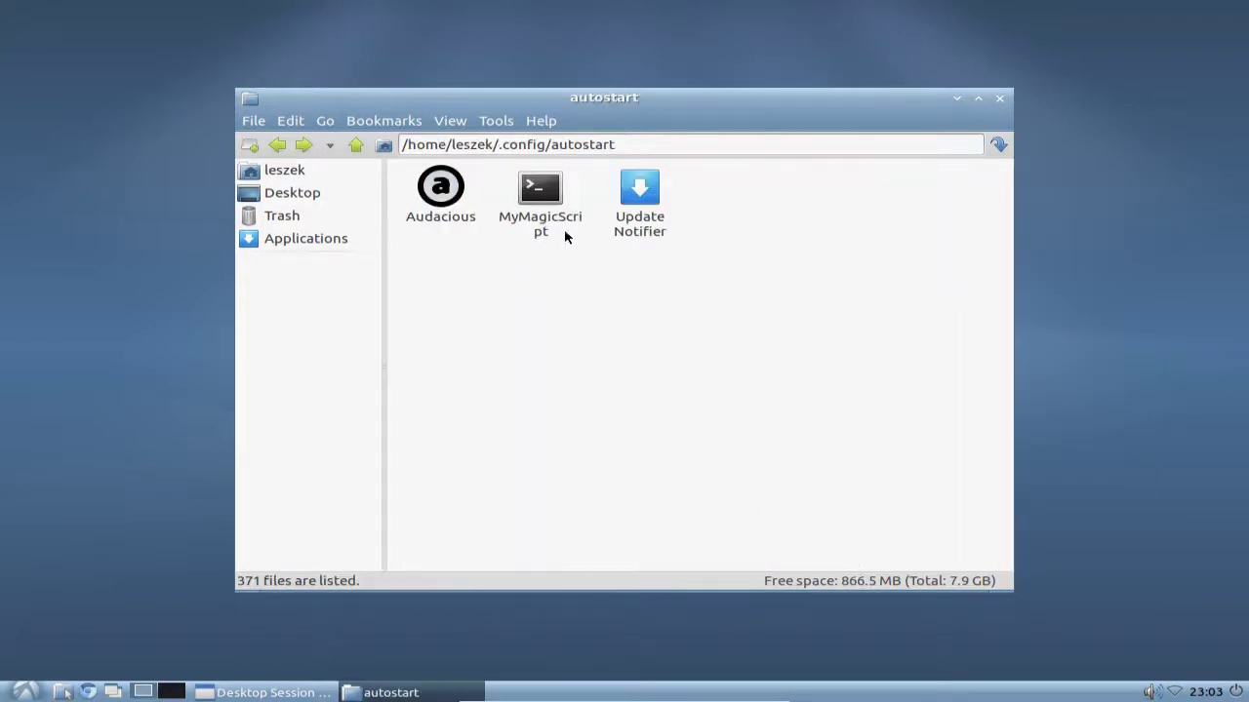
left_click(542, 225)
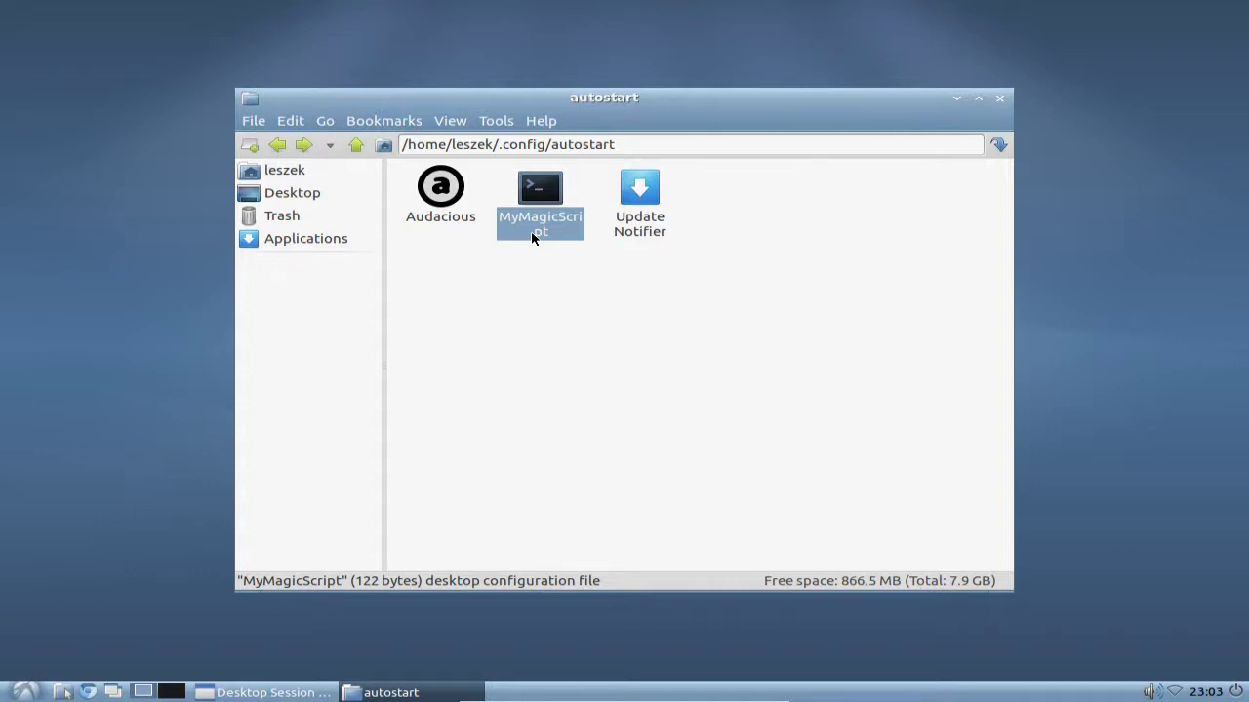
- Check the already open Desktop Session Settings list for the new launcher and dismiss the dialog without saving
left_click(283, 692)
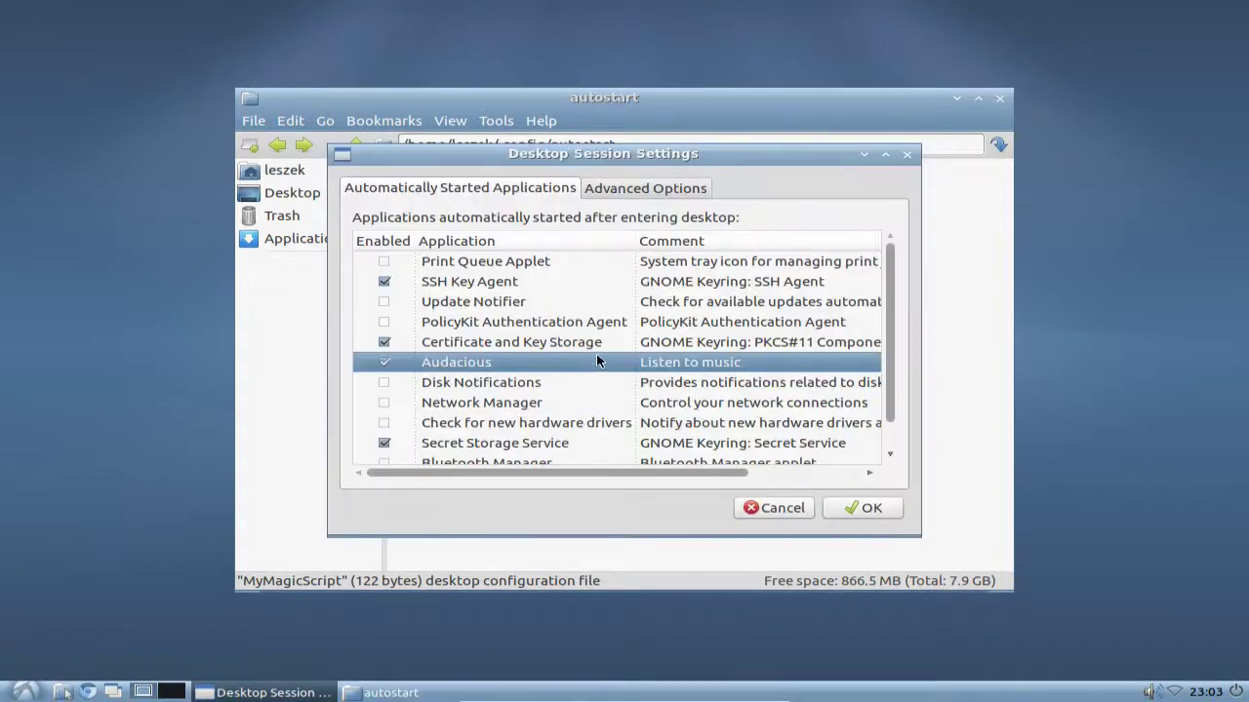
scroll(600, 361, "down", 1)
scroll(620, 373, "up", 1)
scroll(621, 379, "down", 1)
left_click(772, 507)
- Reopen Desktop Session Settings, find MyMagicScript among the automatically started applications, and close the dialog without saving
left_click(21, 691)
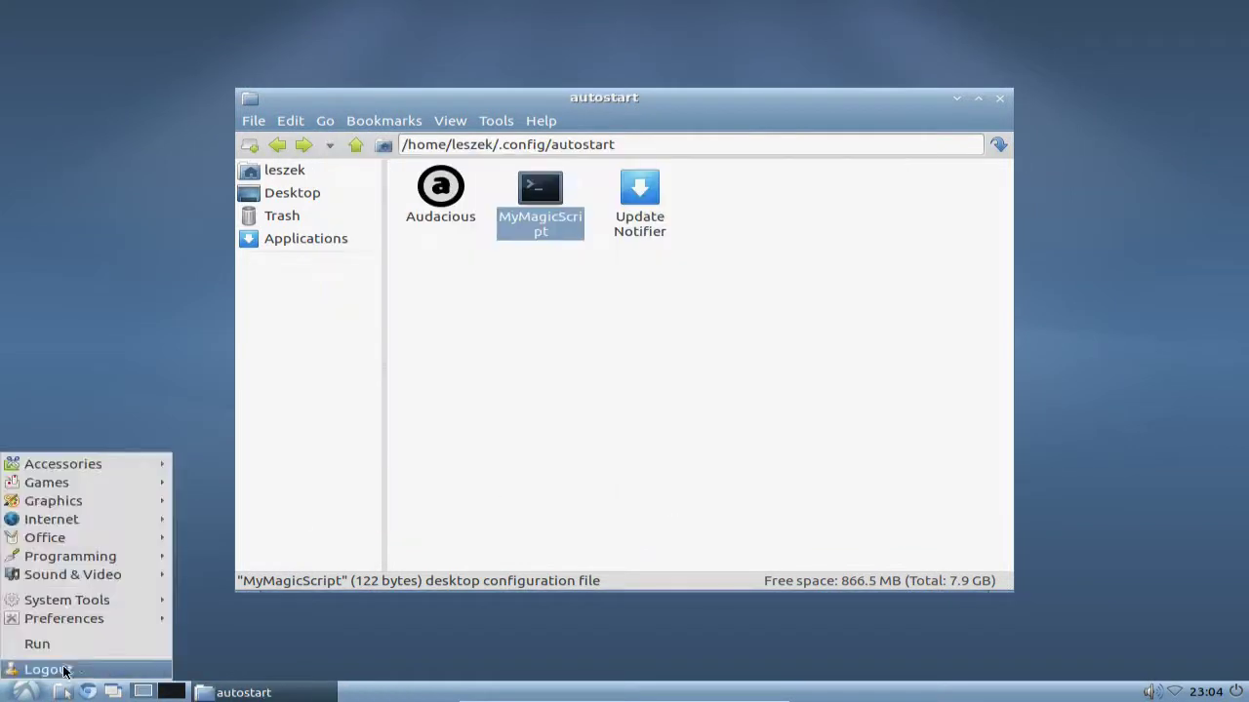
mouse_move(114, 619)
left_click(300, 542)
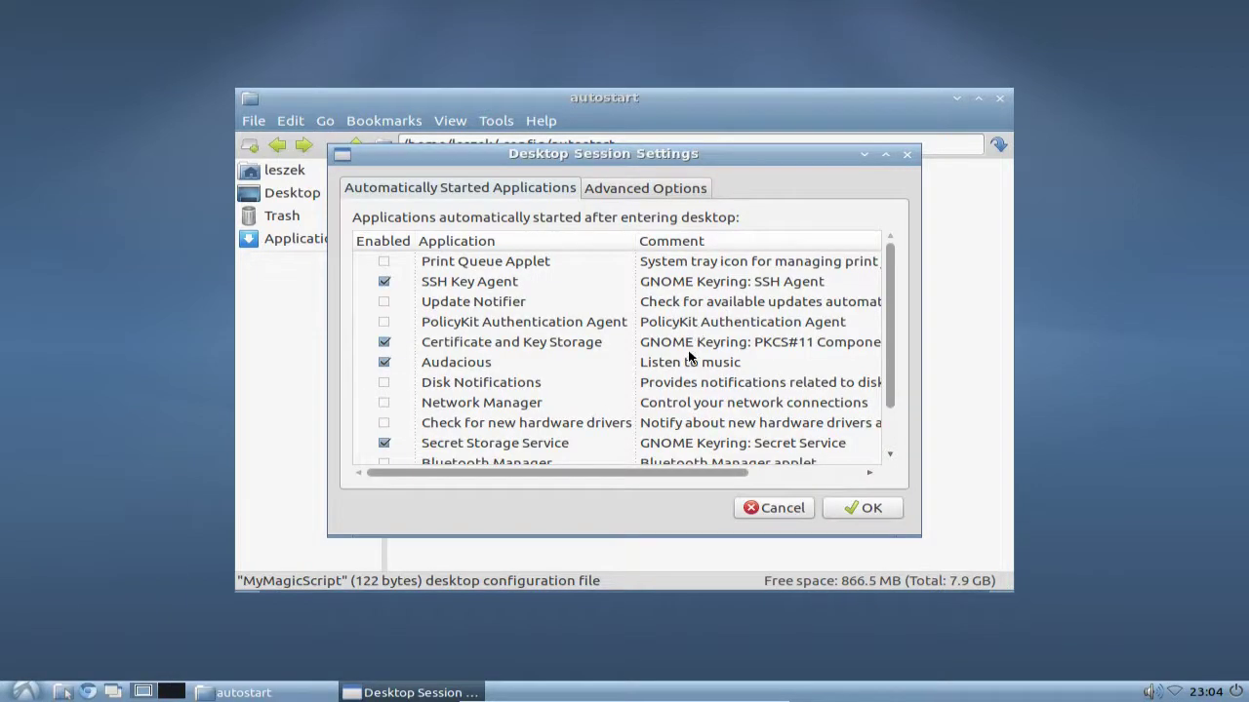
scroll(689, 359, "down", 2)
left_click(475, 441)
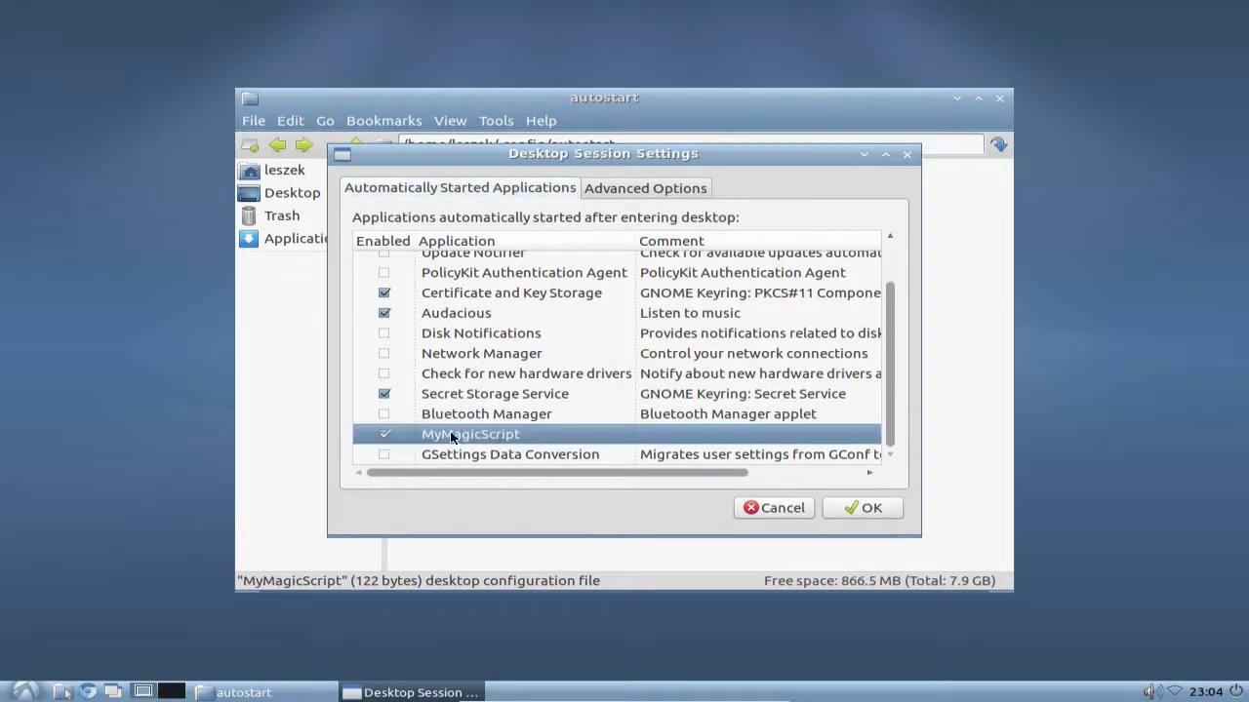
left_click(778, 510)
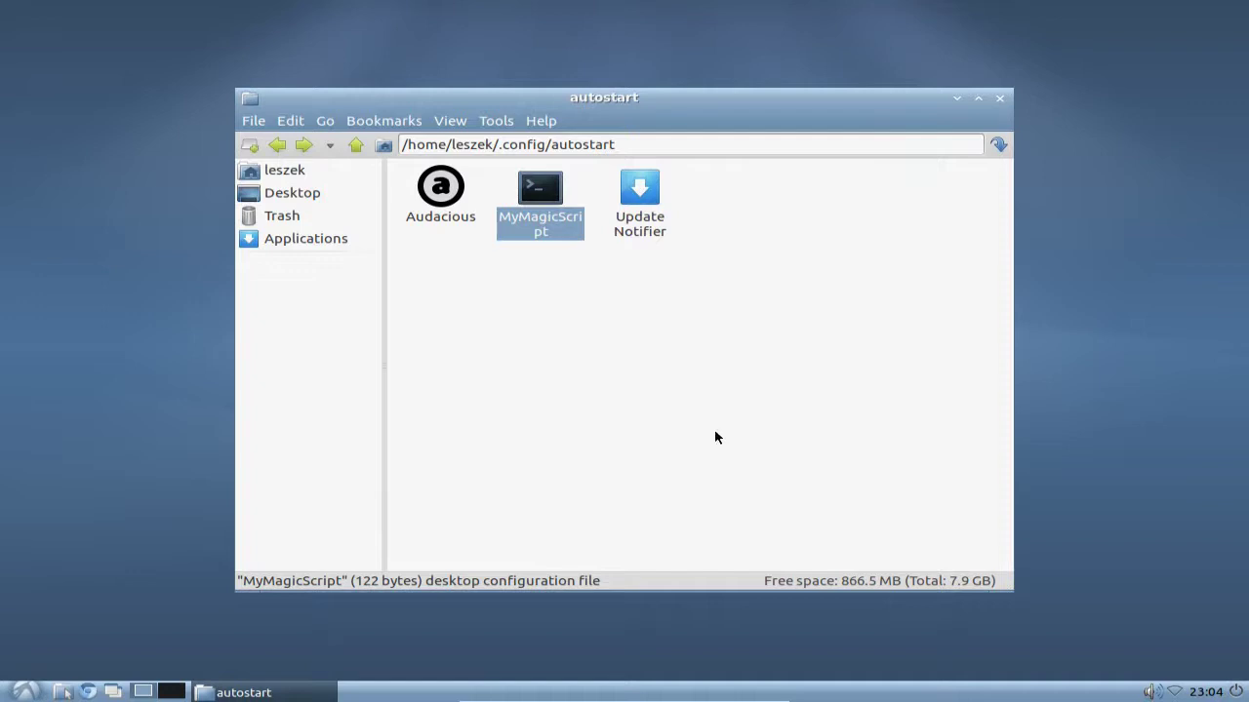